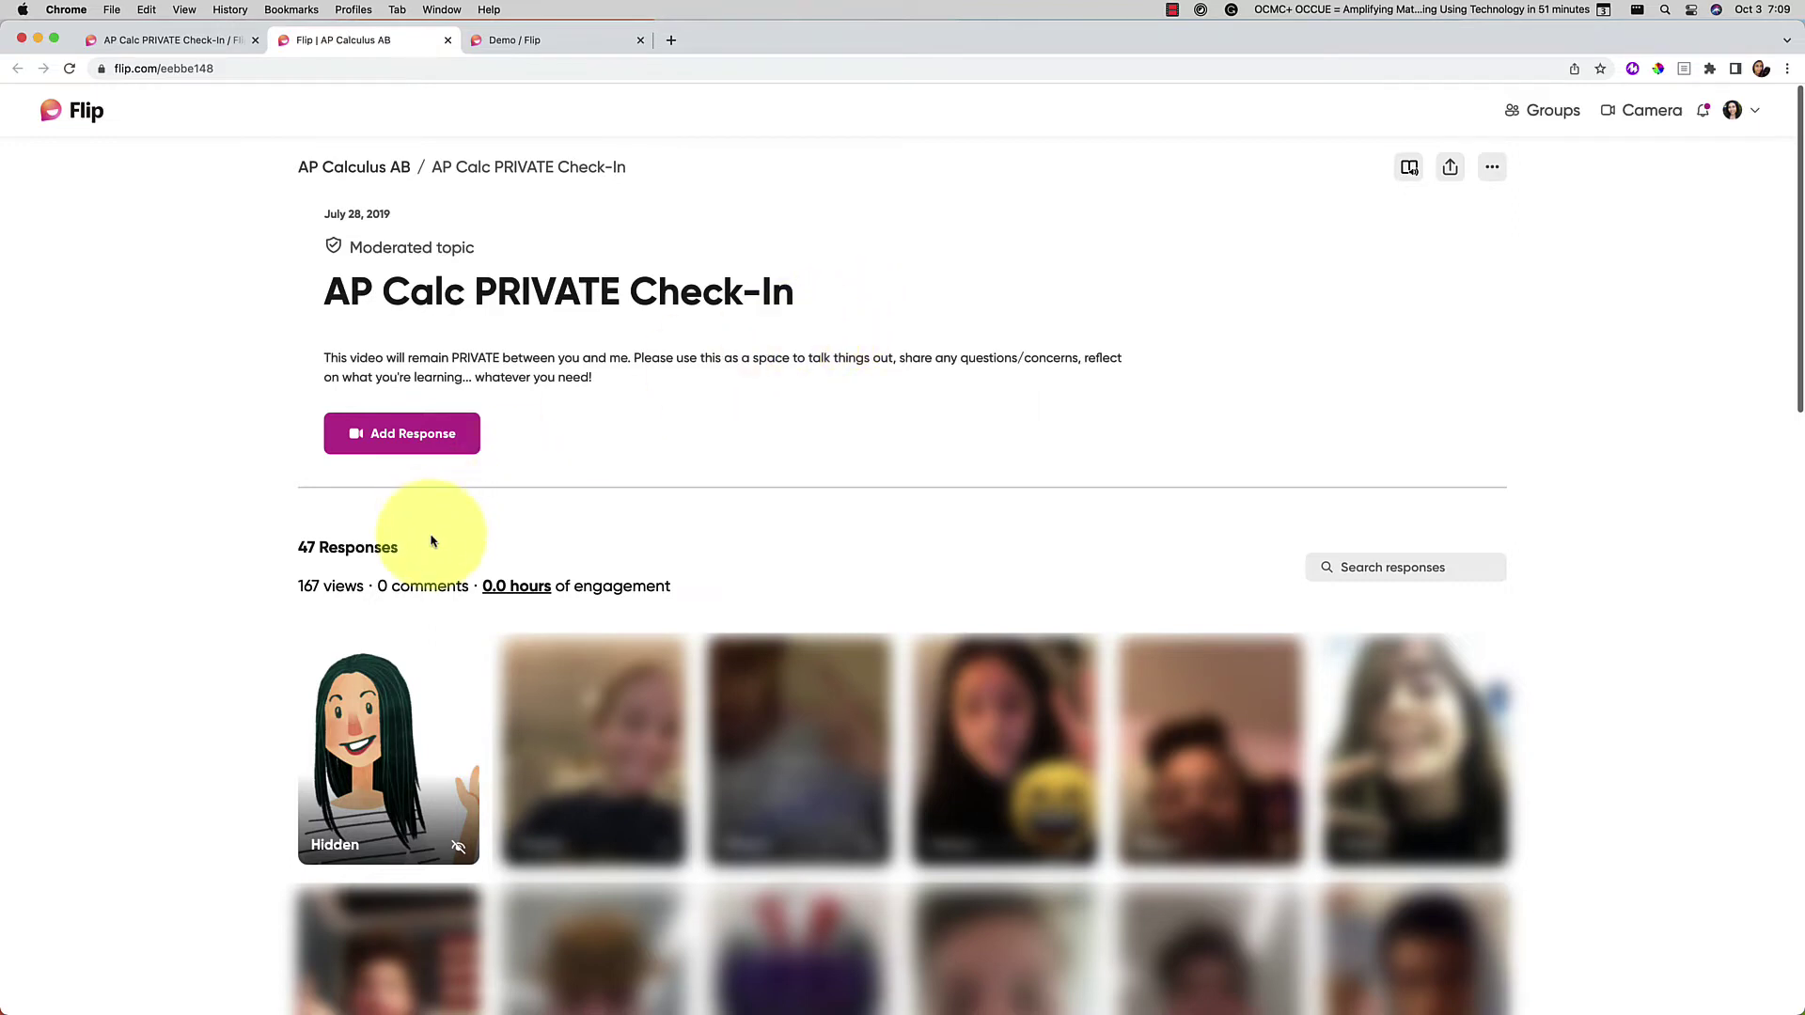
View the first hidden response in the AP Calc PRIVATE Check-In topic and its private comment, and return to the topic page
{"action": "mouse_move", "coordinate": [442, 752]}
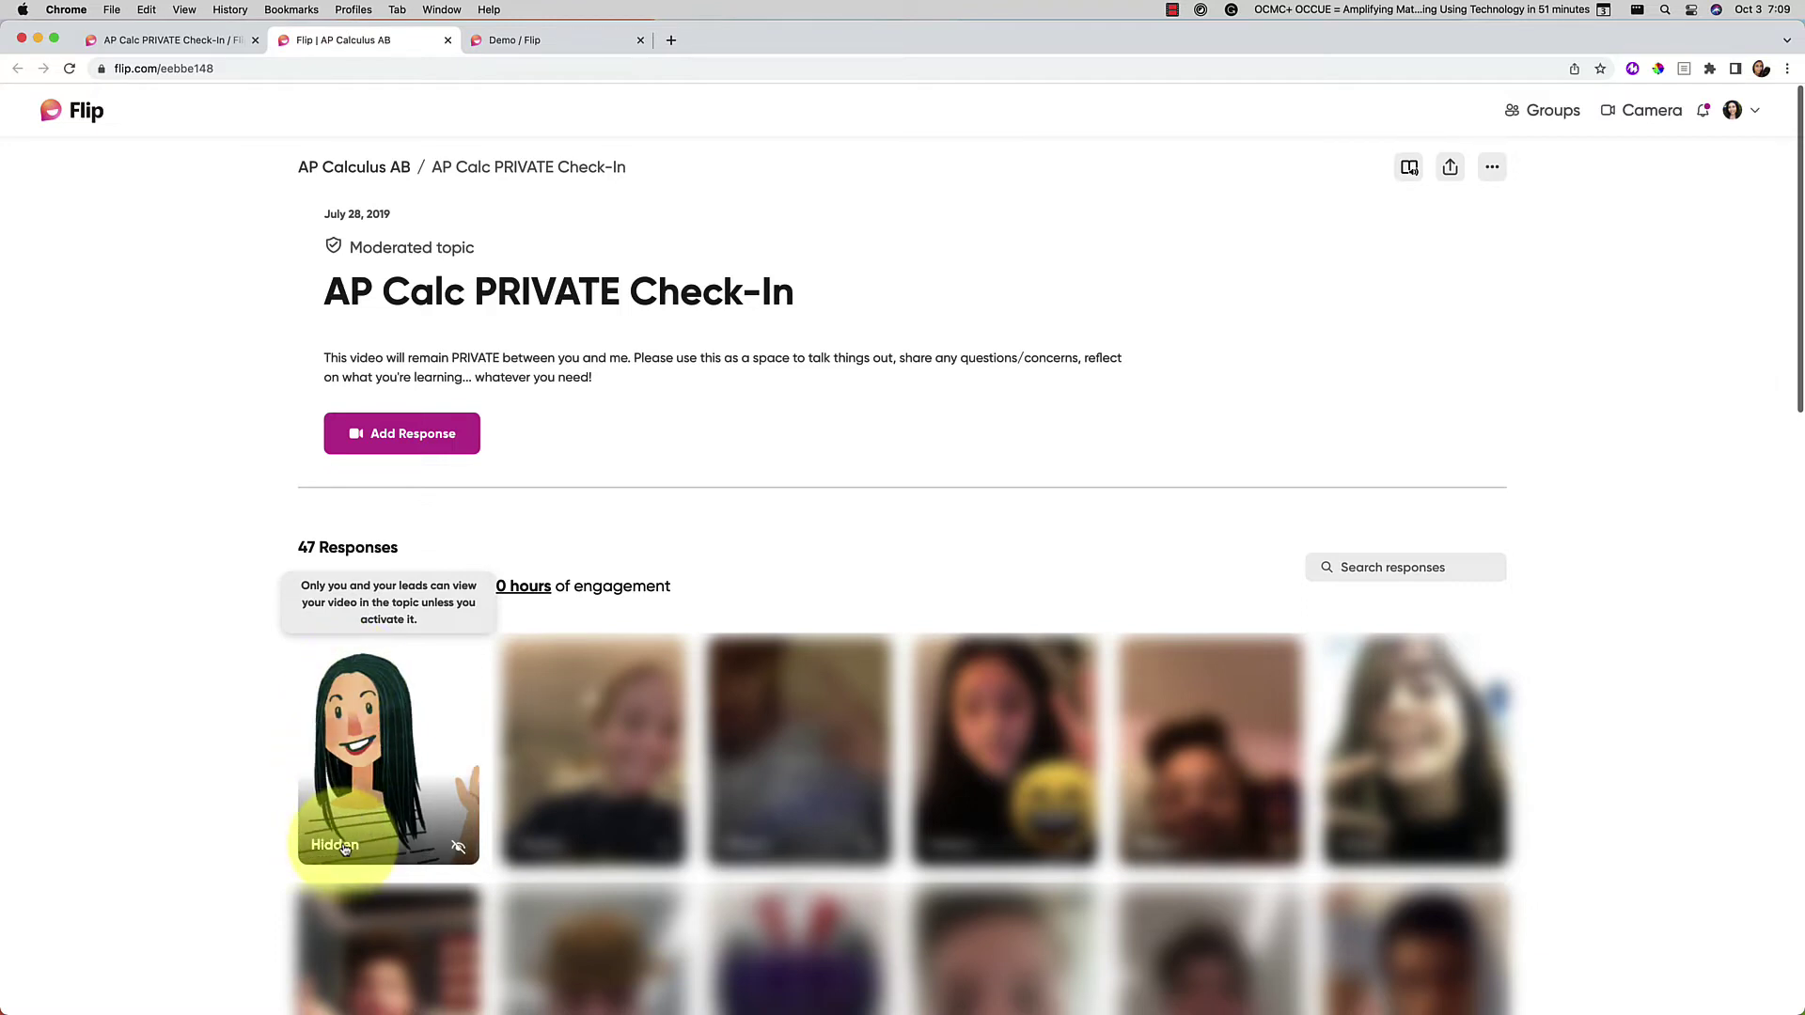
{"action": "left_click", "coordinate": [376, 778]}
{"action": "scroll", "coordinate": [319, 808], "scroll_direction": "down", "scroll_amount": 3}
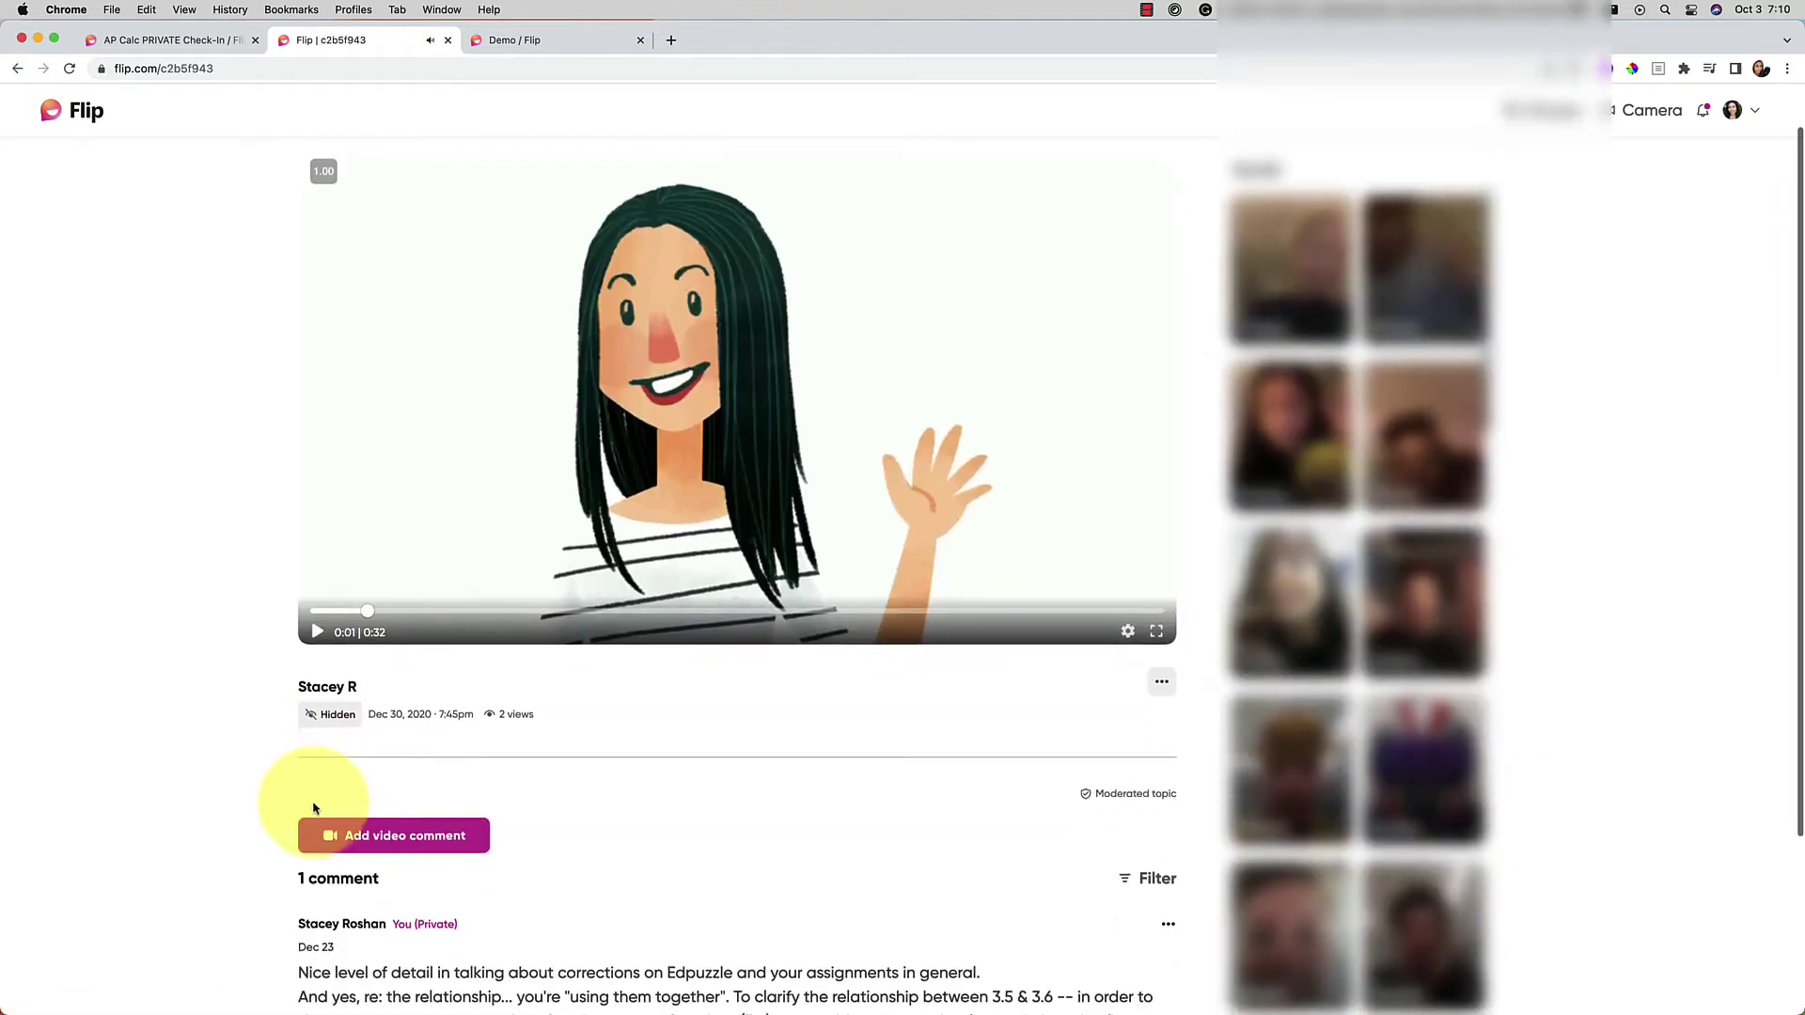
{"action": "scroll", "coordinate": [360, 924], "scroll_direction": "down", "scroll_amount": 3}
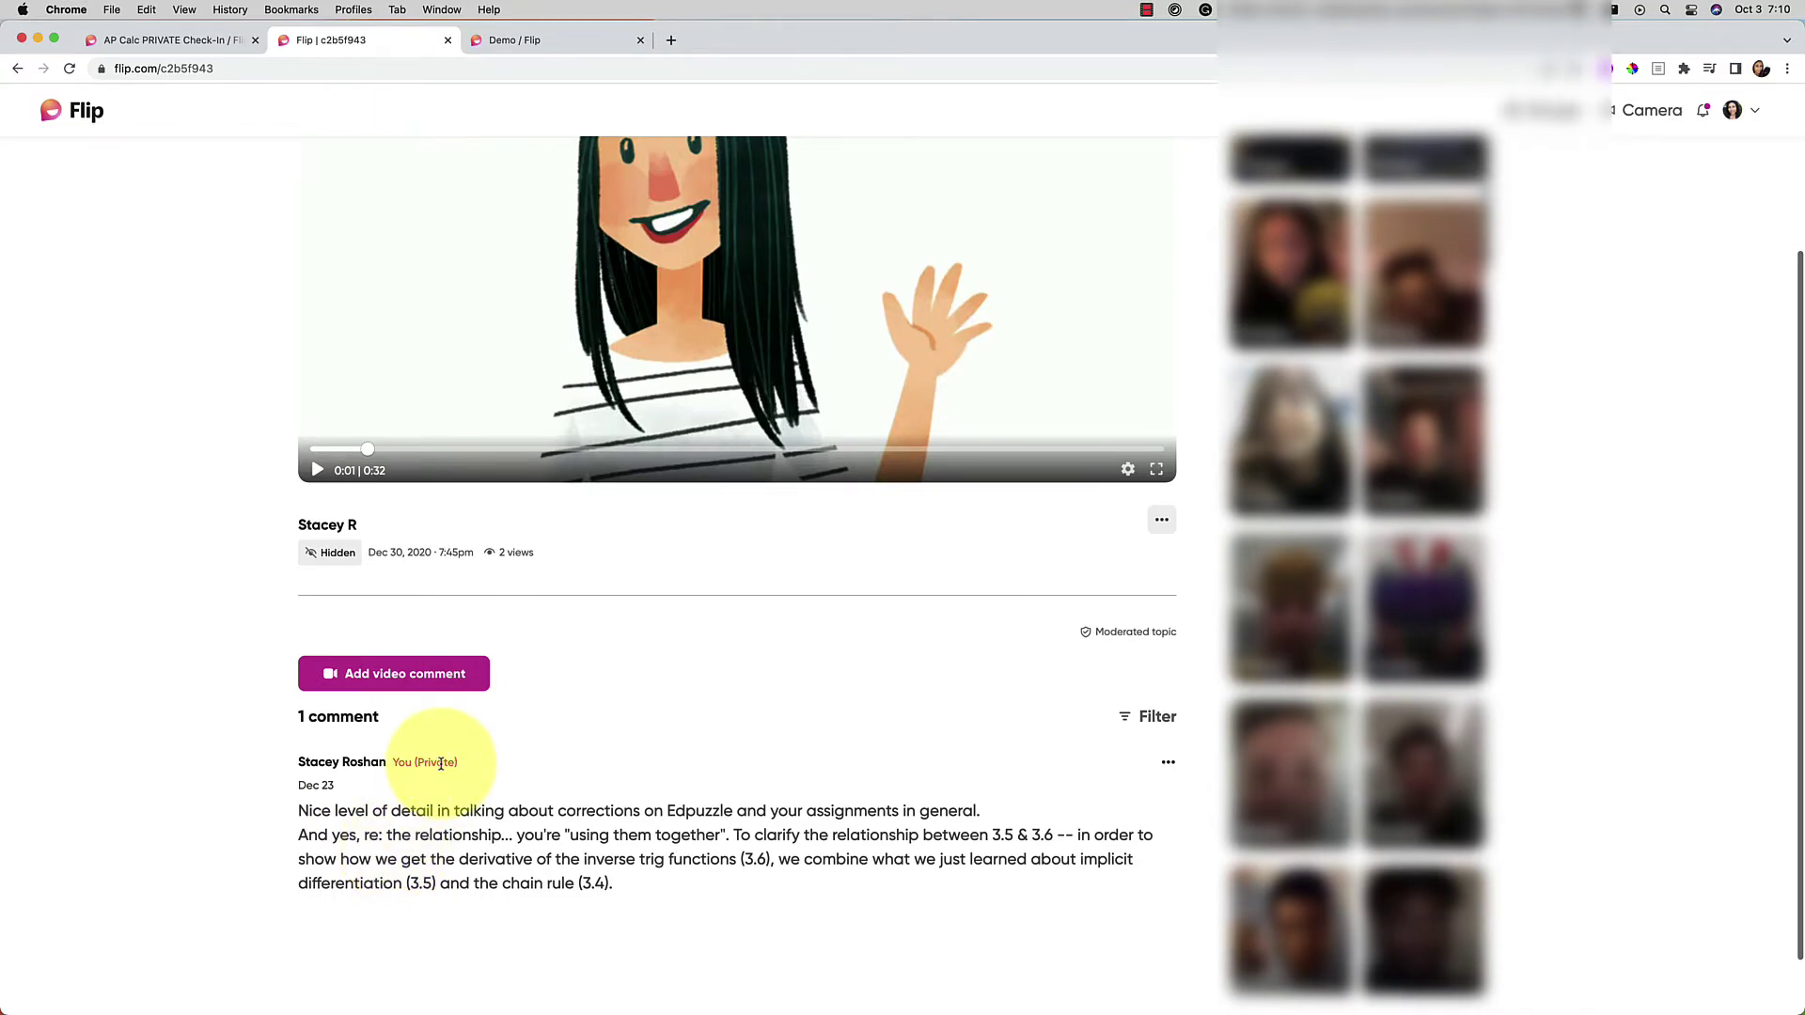
{"action": "scroll", "coordinate": [441, 763], "scroll_direction": "up", "scroll_amount": 3}
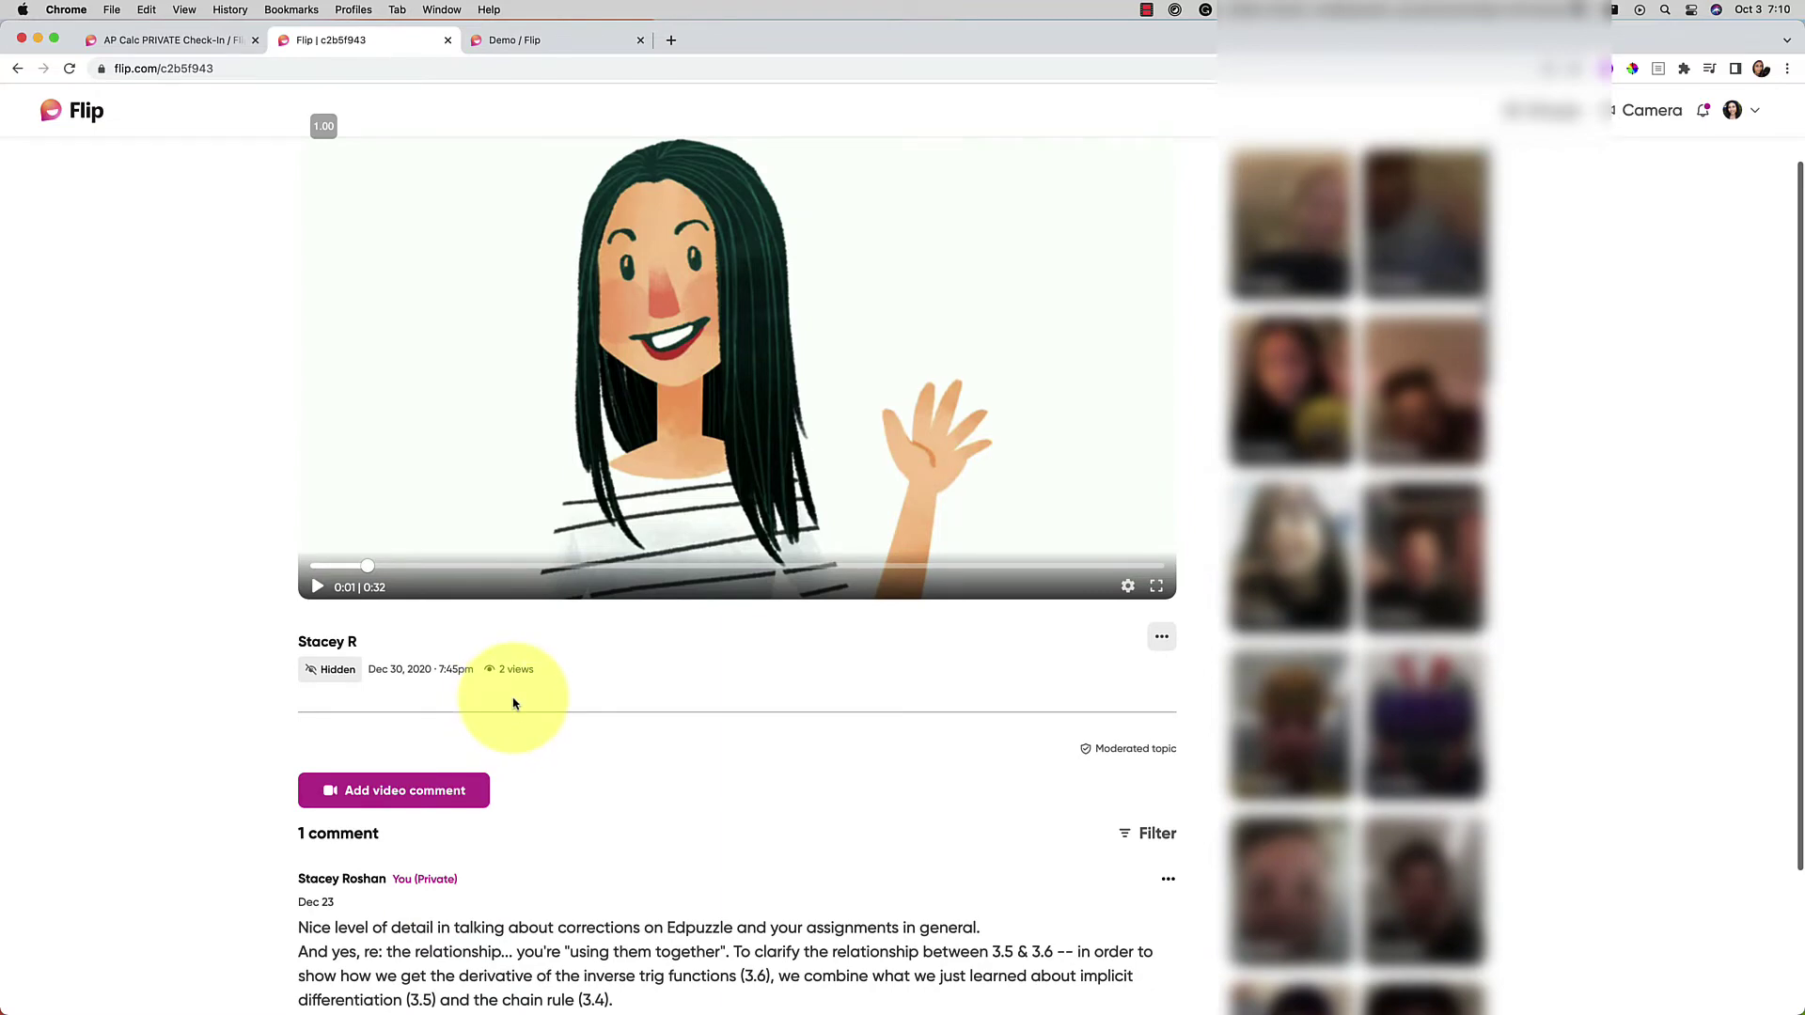
{"action": "left_click", "coordinate": [586, 166]}
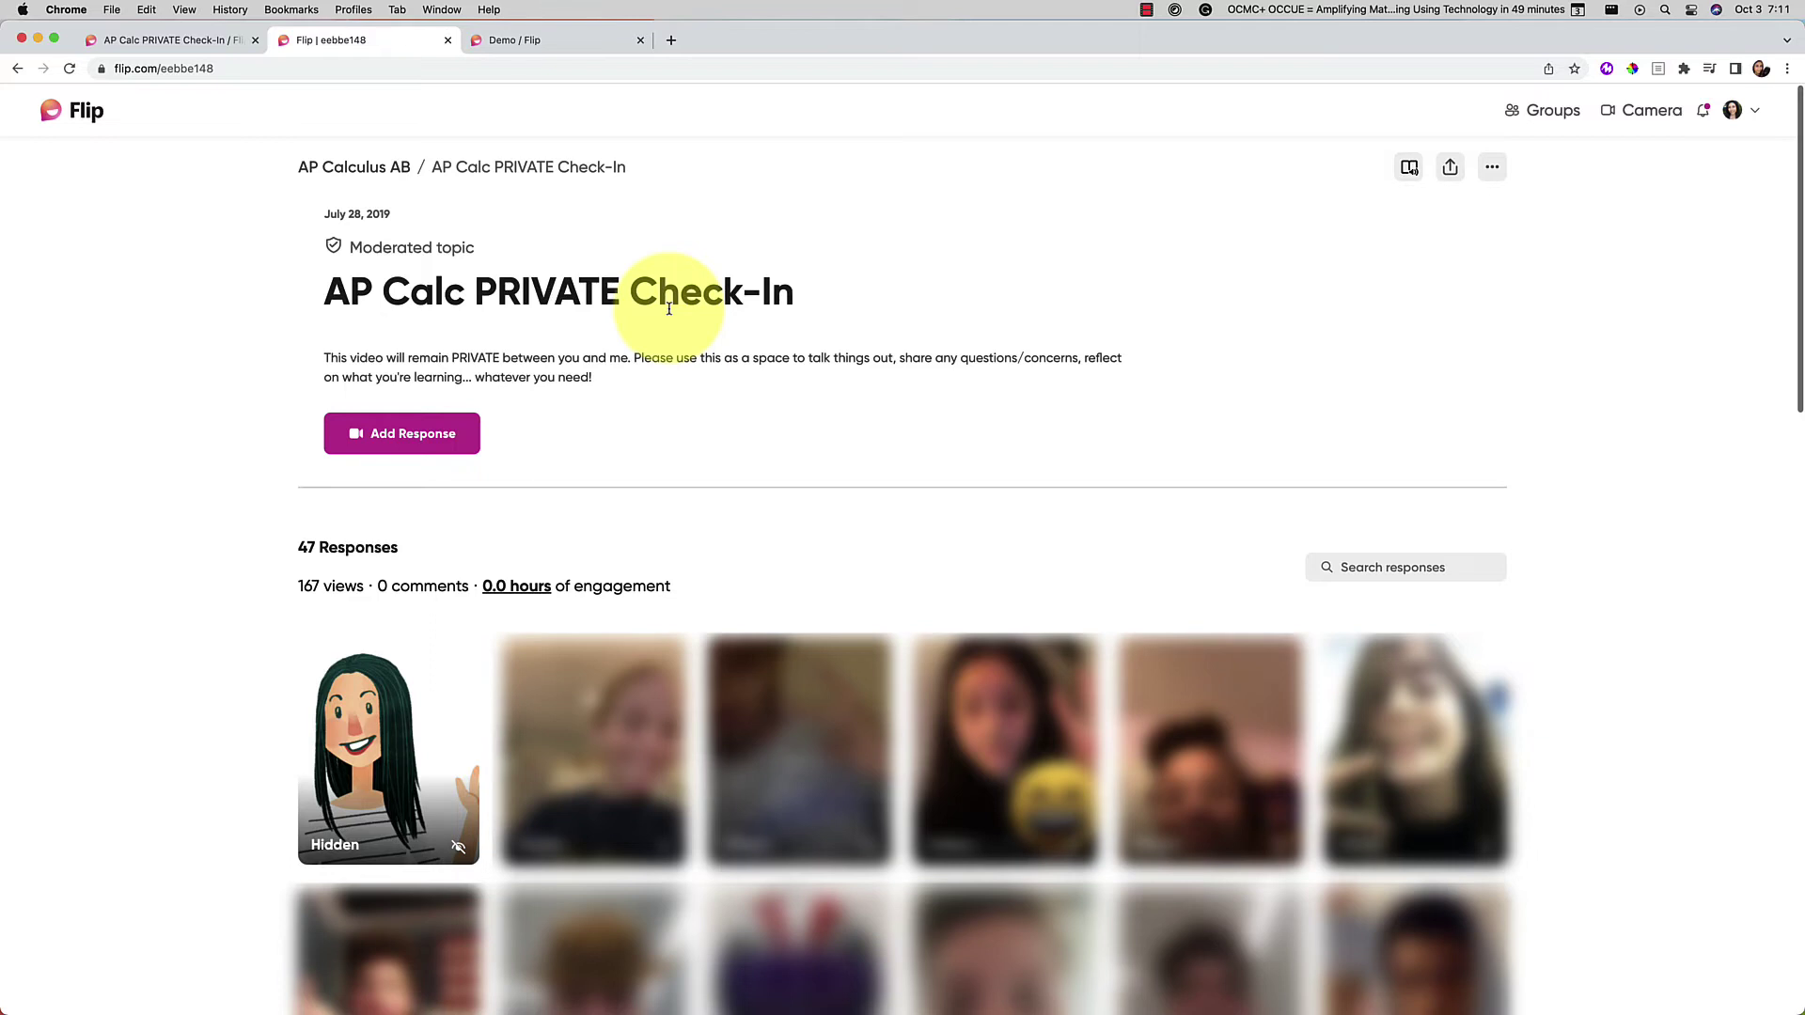
Start a new topic in the Demo group titled "Private Check-In Demo" with the description "This will be a private communication forum..."
{"action": "left_click", "coordinate": [589, 41]}
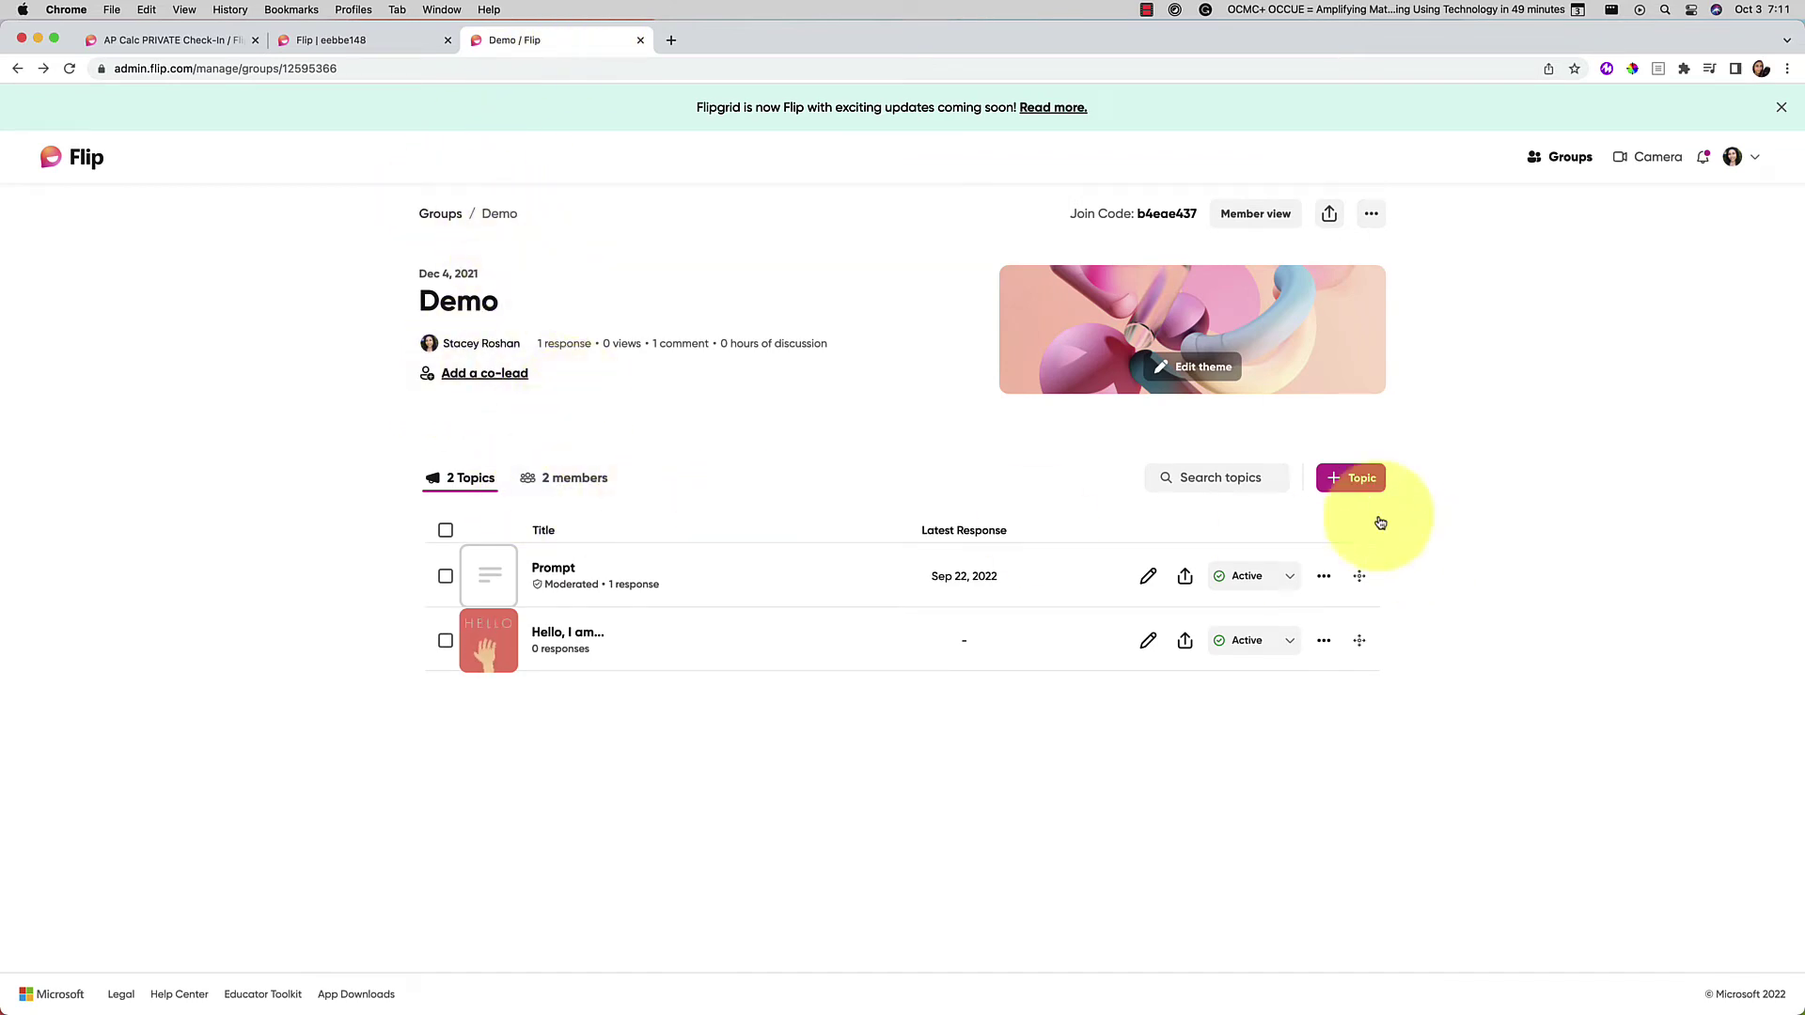
{"action": "left_click", "coordinate": [1346, 478]}
{"action": "left_click", "coordinate": [977, 358]}
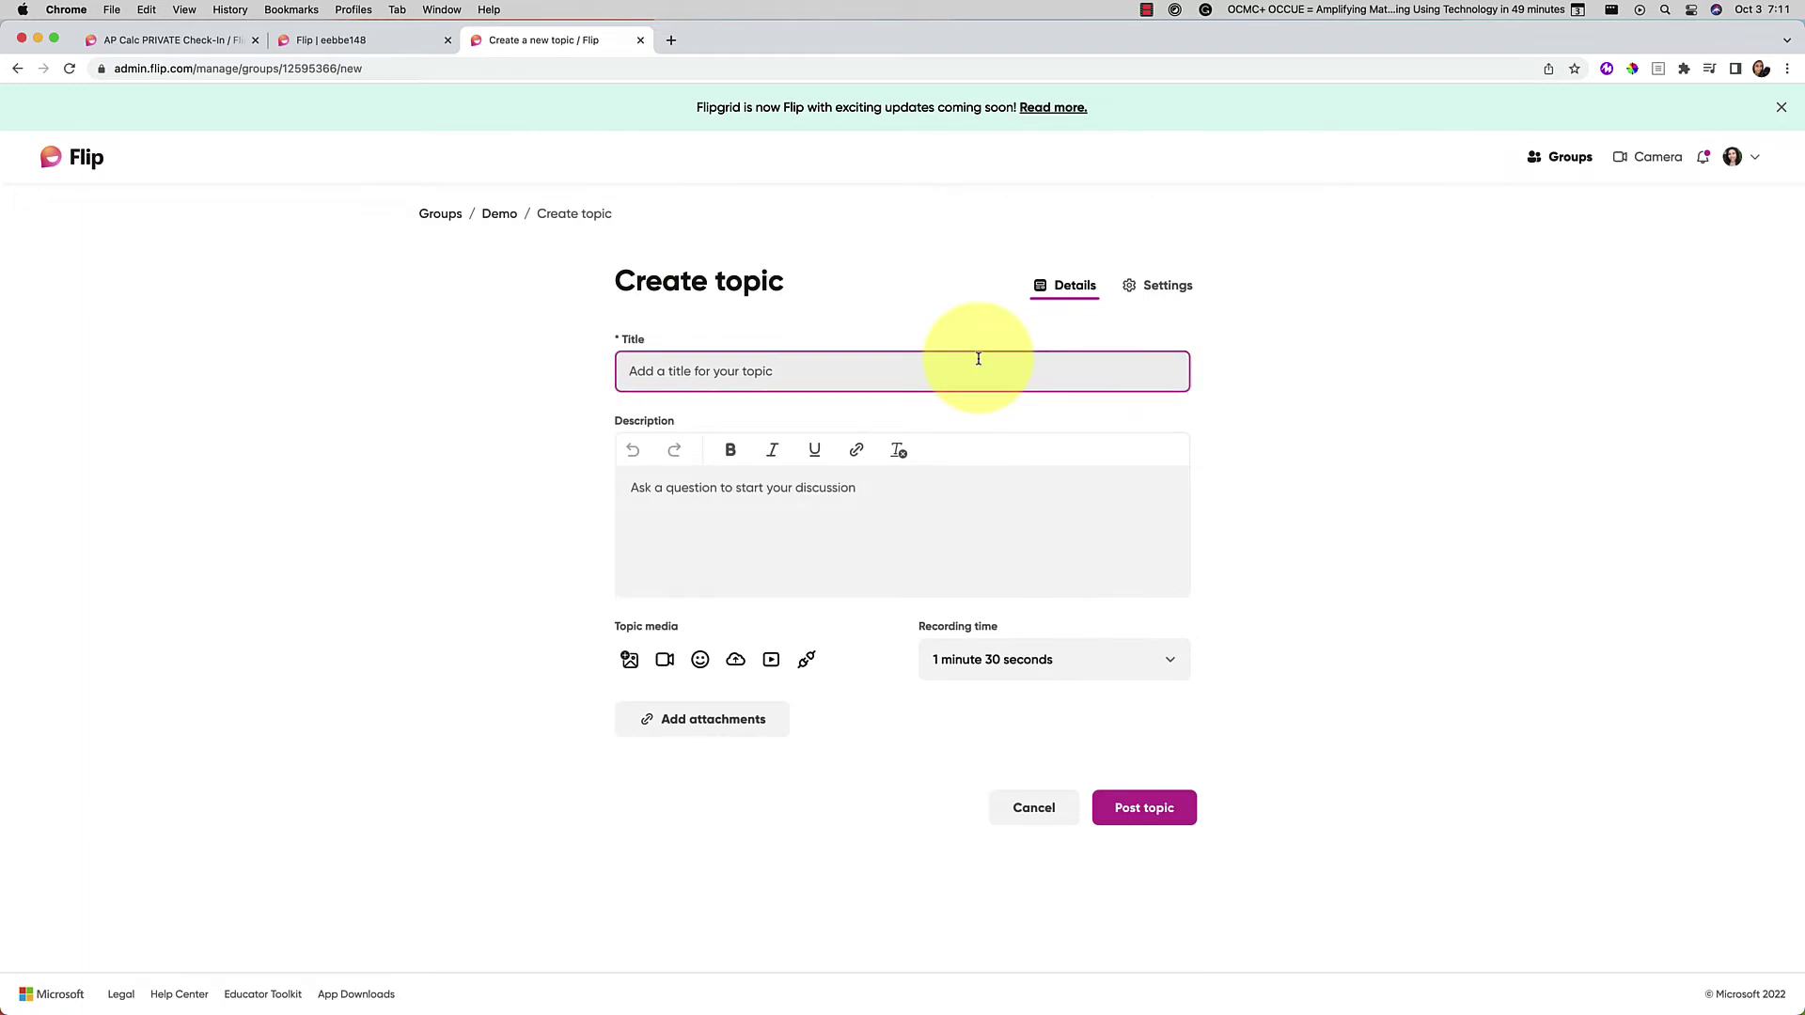
{"action": "type", "text": "Private Check-In Demo"}
{"action": "left_click", "coordinate": [866, 492]}
{"action": "type", "text": "This will be a private communication forum..."}
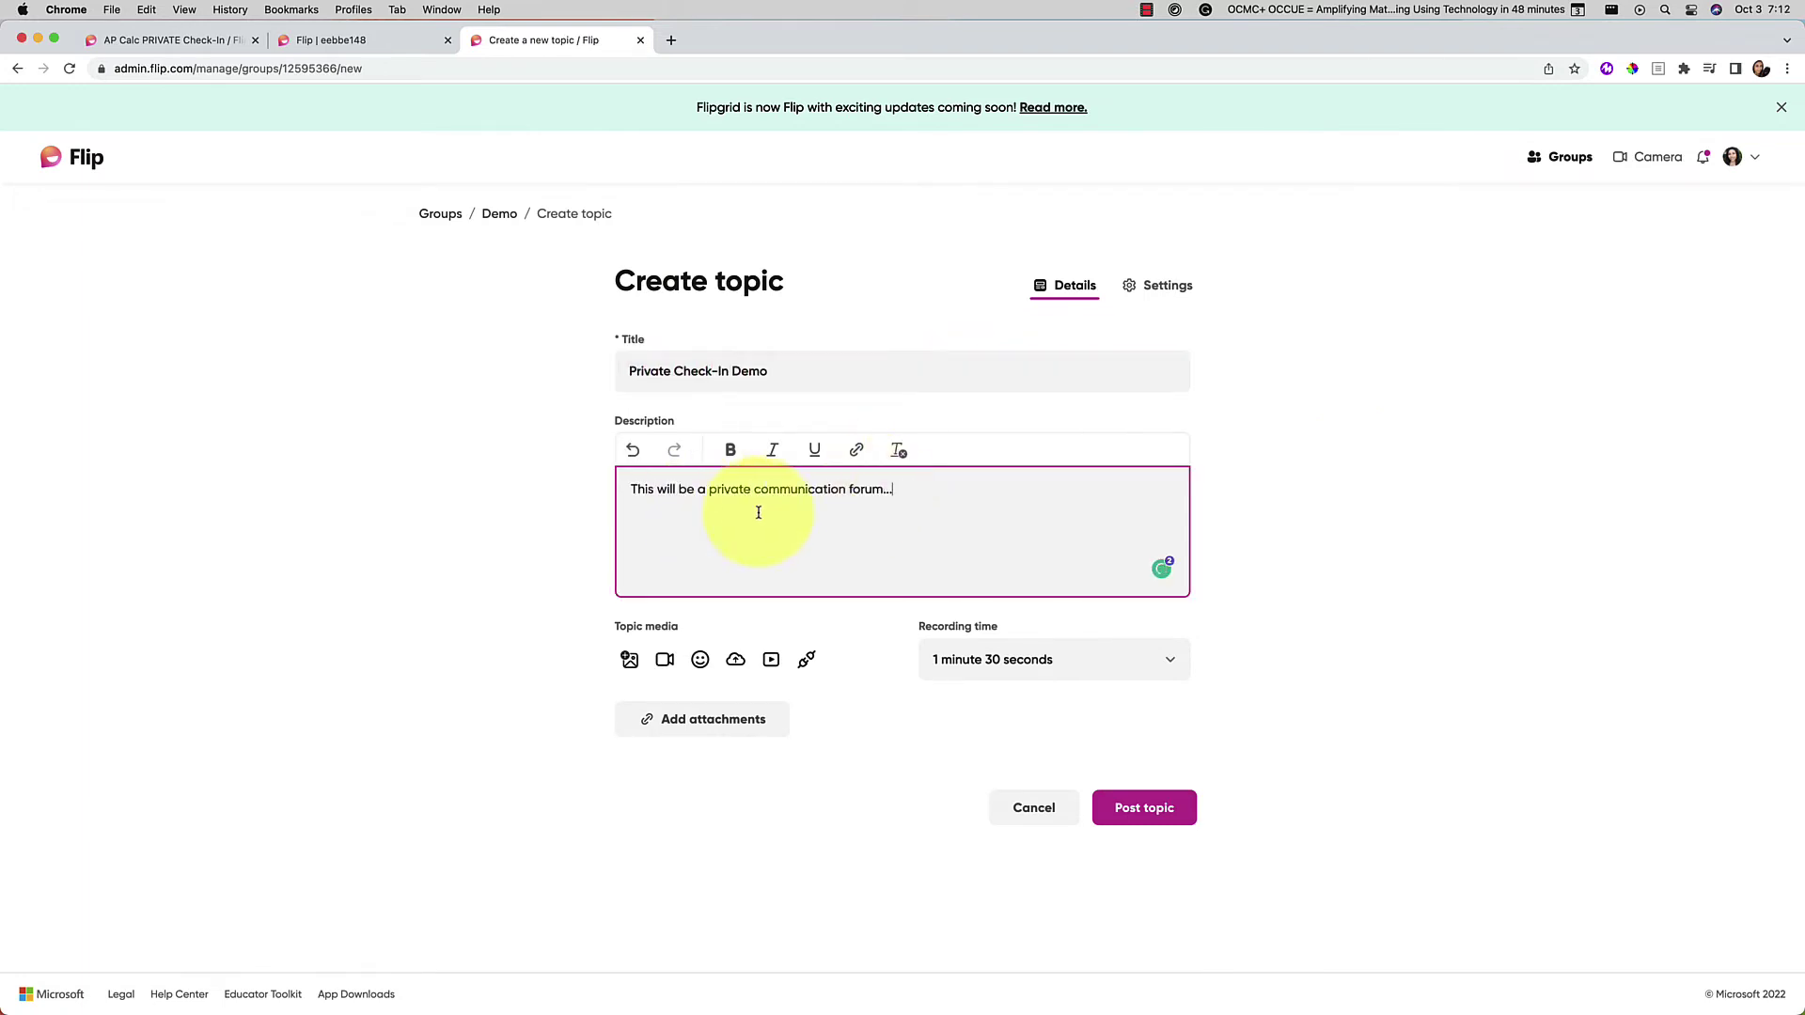
Set the new topic's recording time to 2 minutes
{"action": "left_click", "coordinate": [1064, 660]}
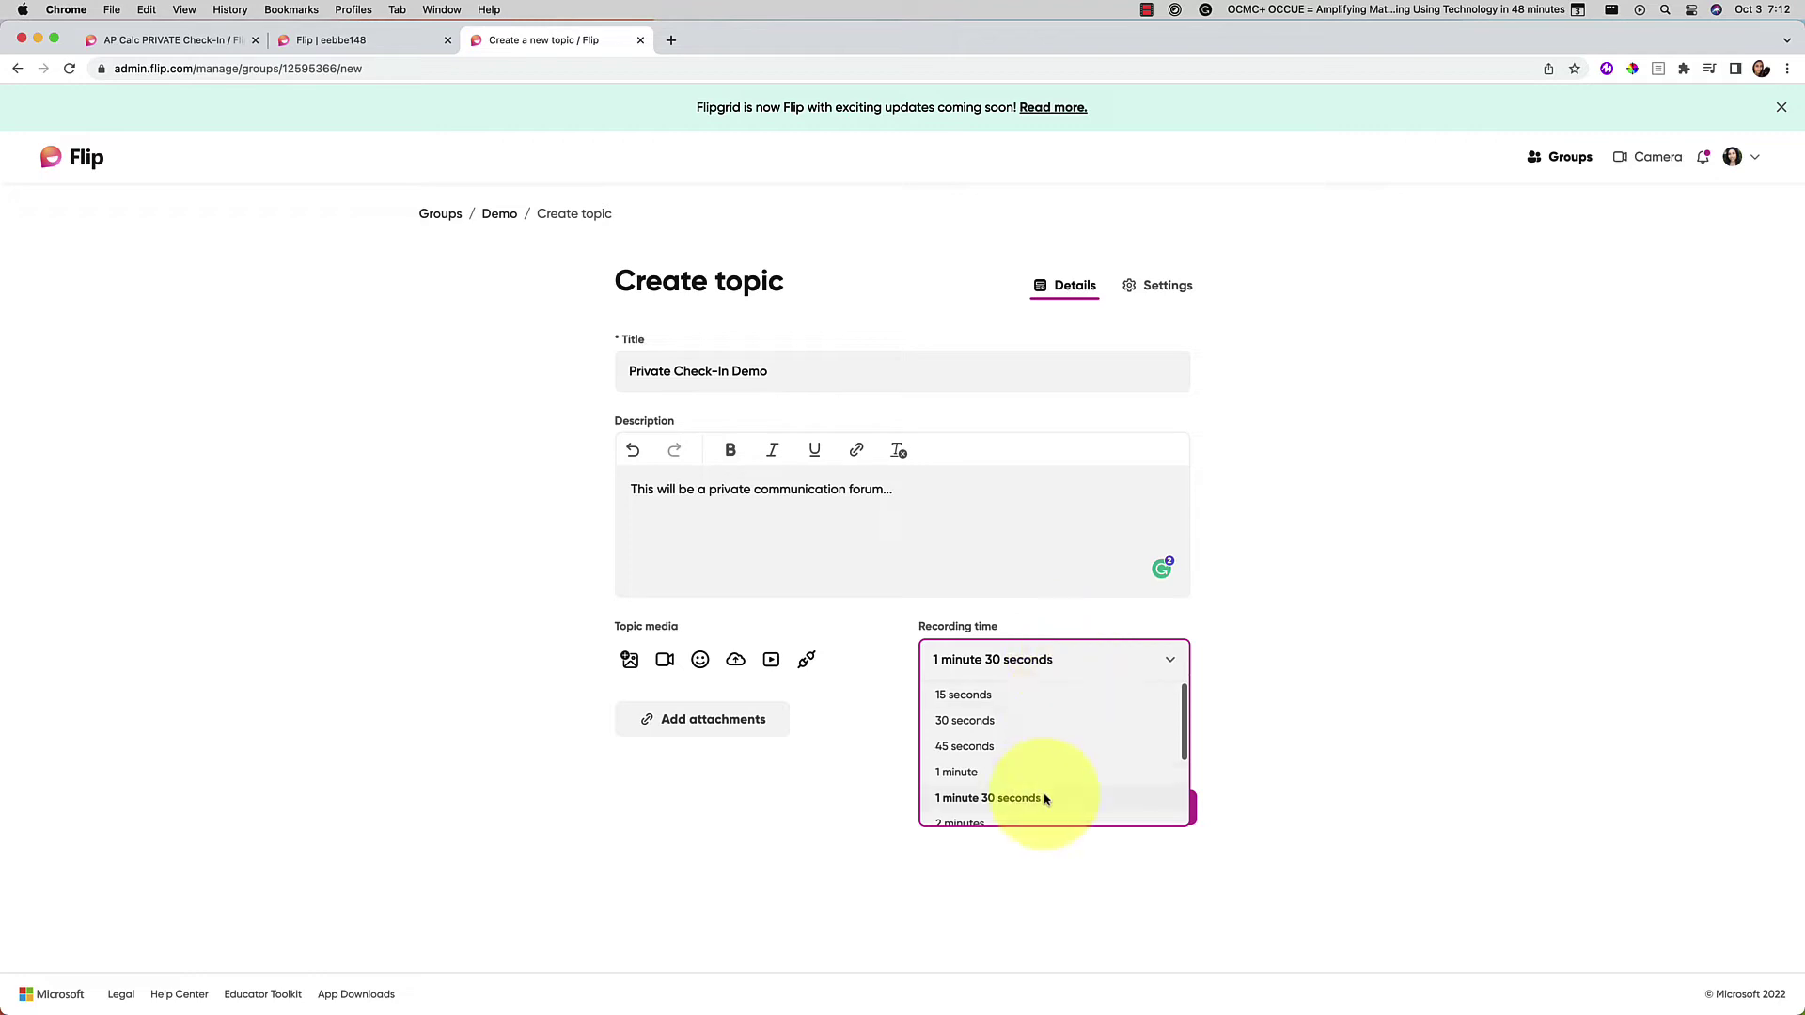
{"action": "scroll", "coordinate": [1039, 733], "scroll_direction": "down", "scroll_amount": 1}
{"action": "left_click", "coordinate": [979, 748]}
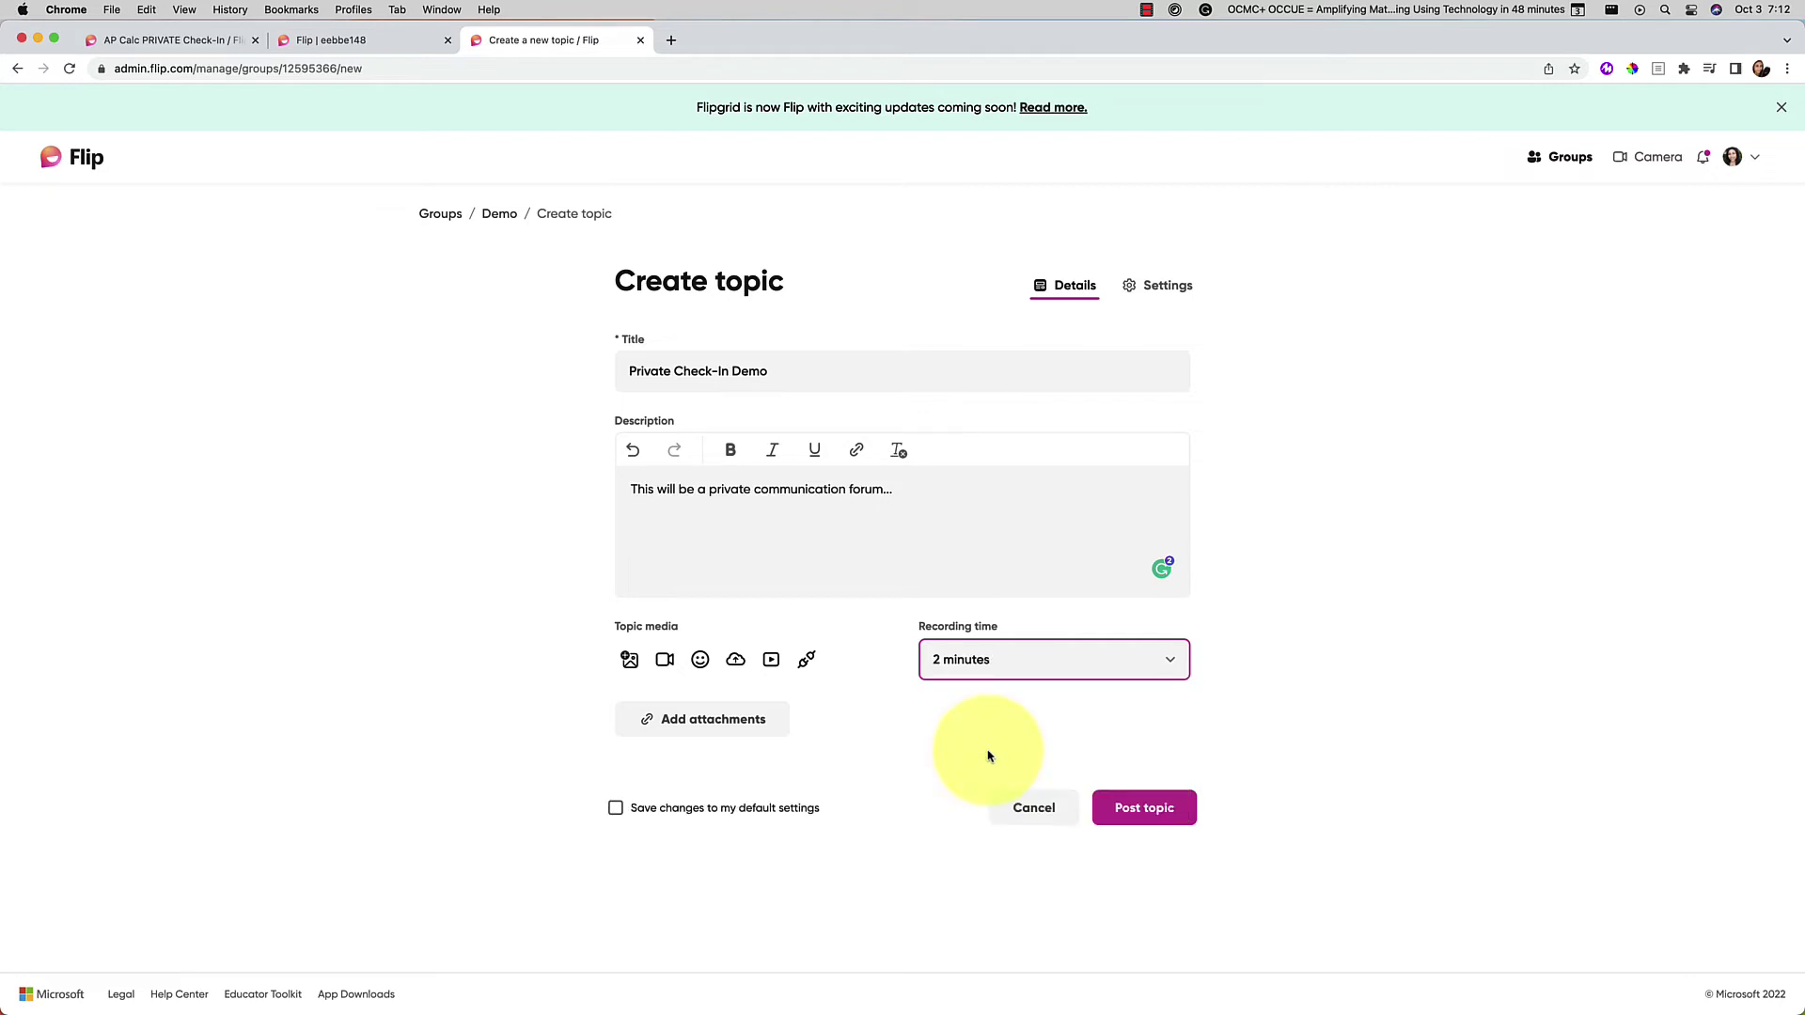
Turn on moderation of videos and comments for the new topic, post it and finish without sharing its link
{"action": "left_click", "coordinate": [1170, 290]}
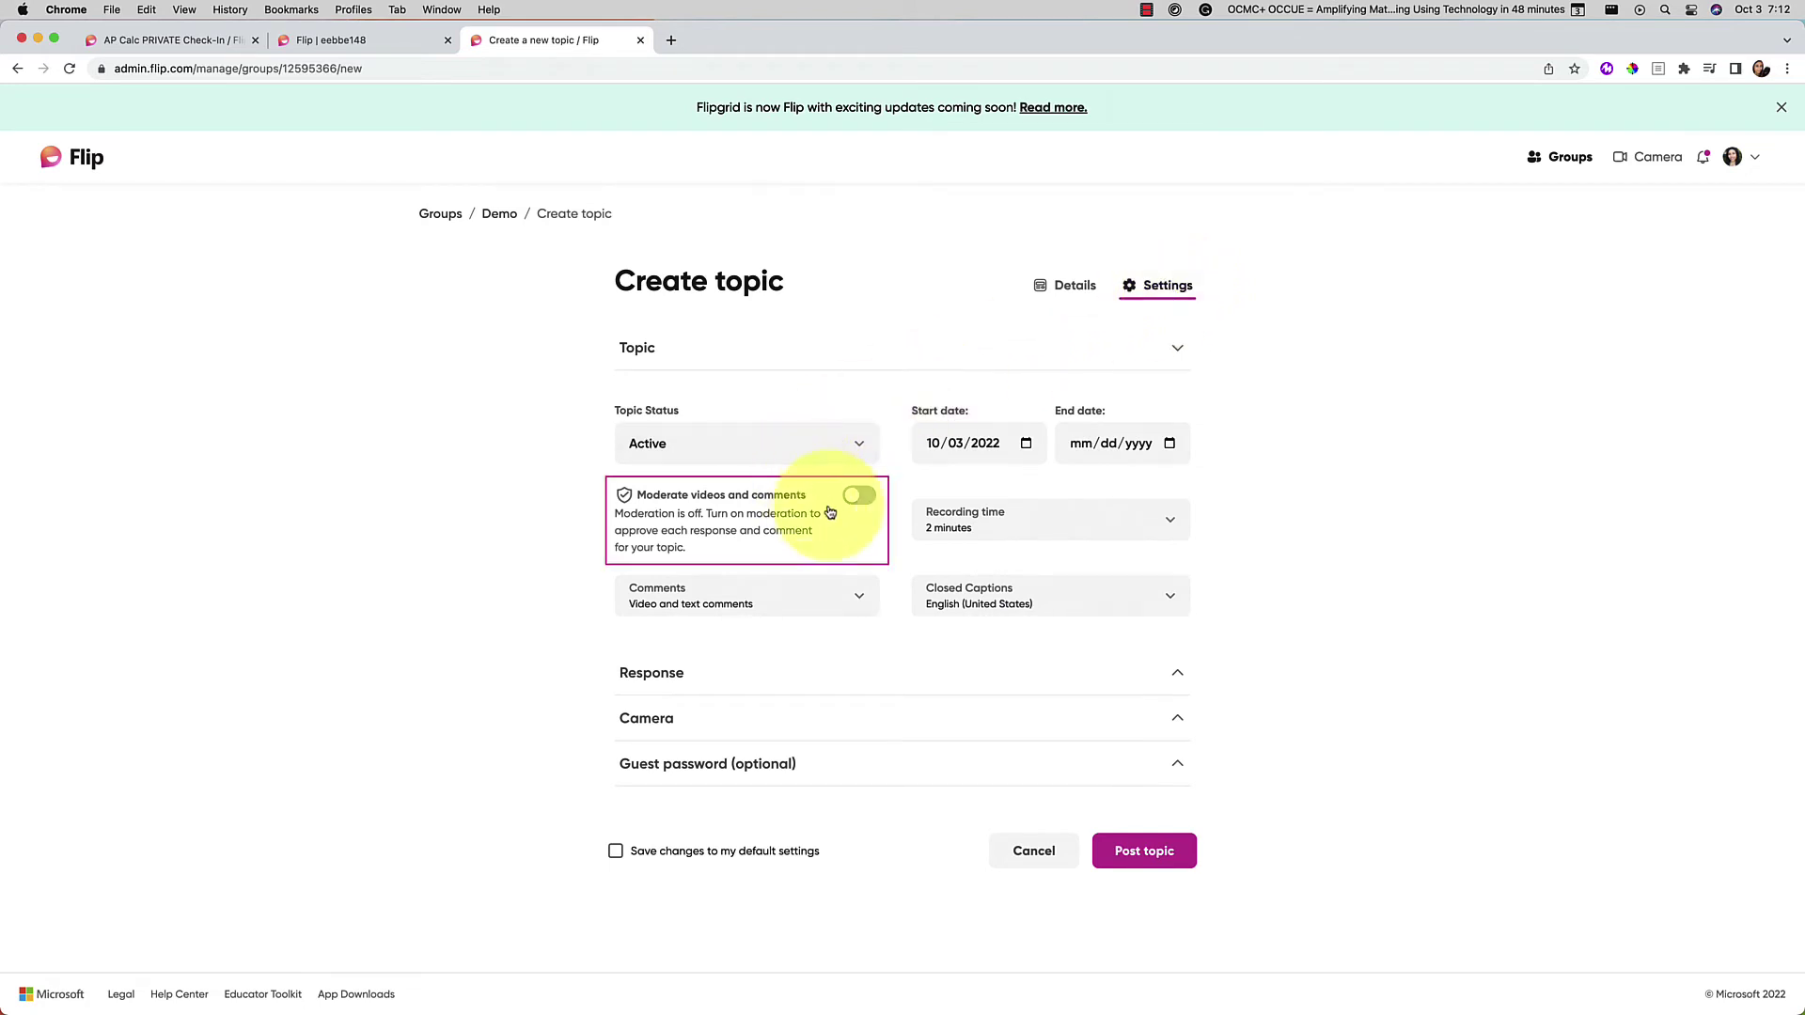
{"action": "left_click", "coordinate": [861, 496]}
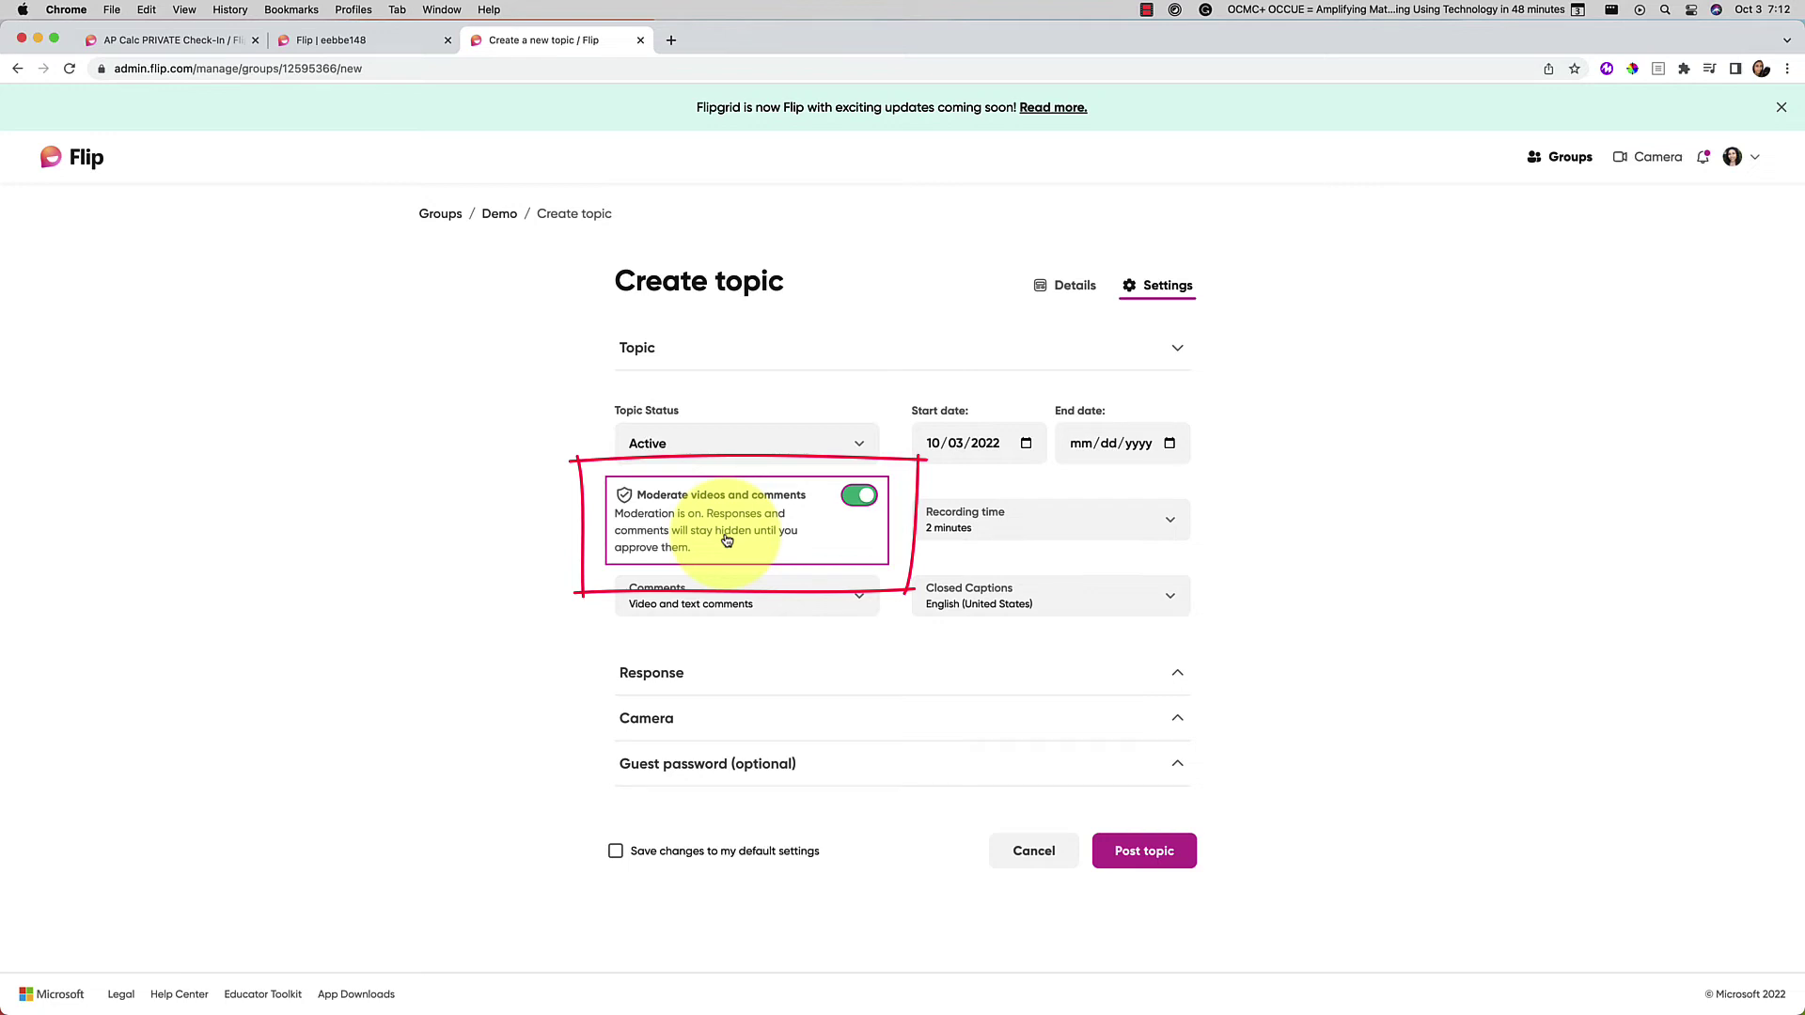
{"action": "left_click", "coordinate": [1166, 850]}
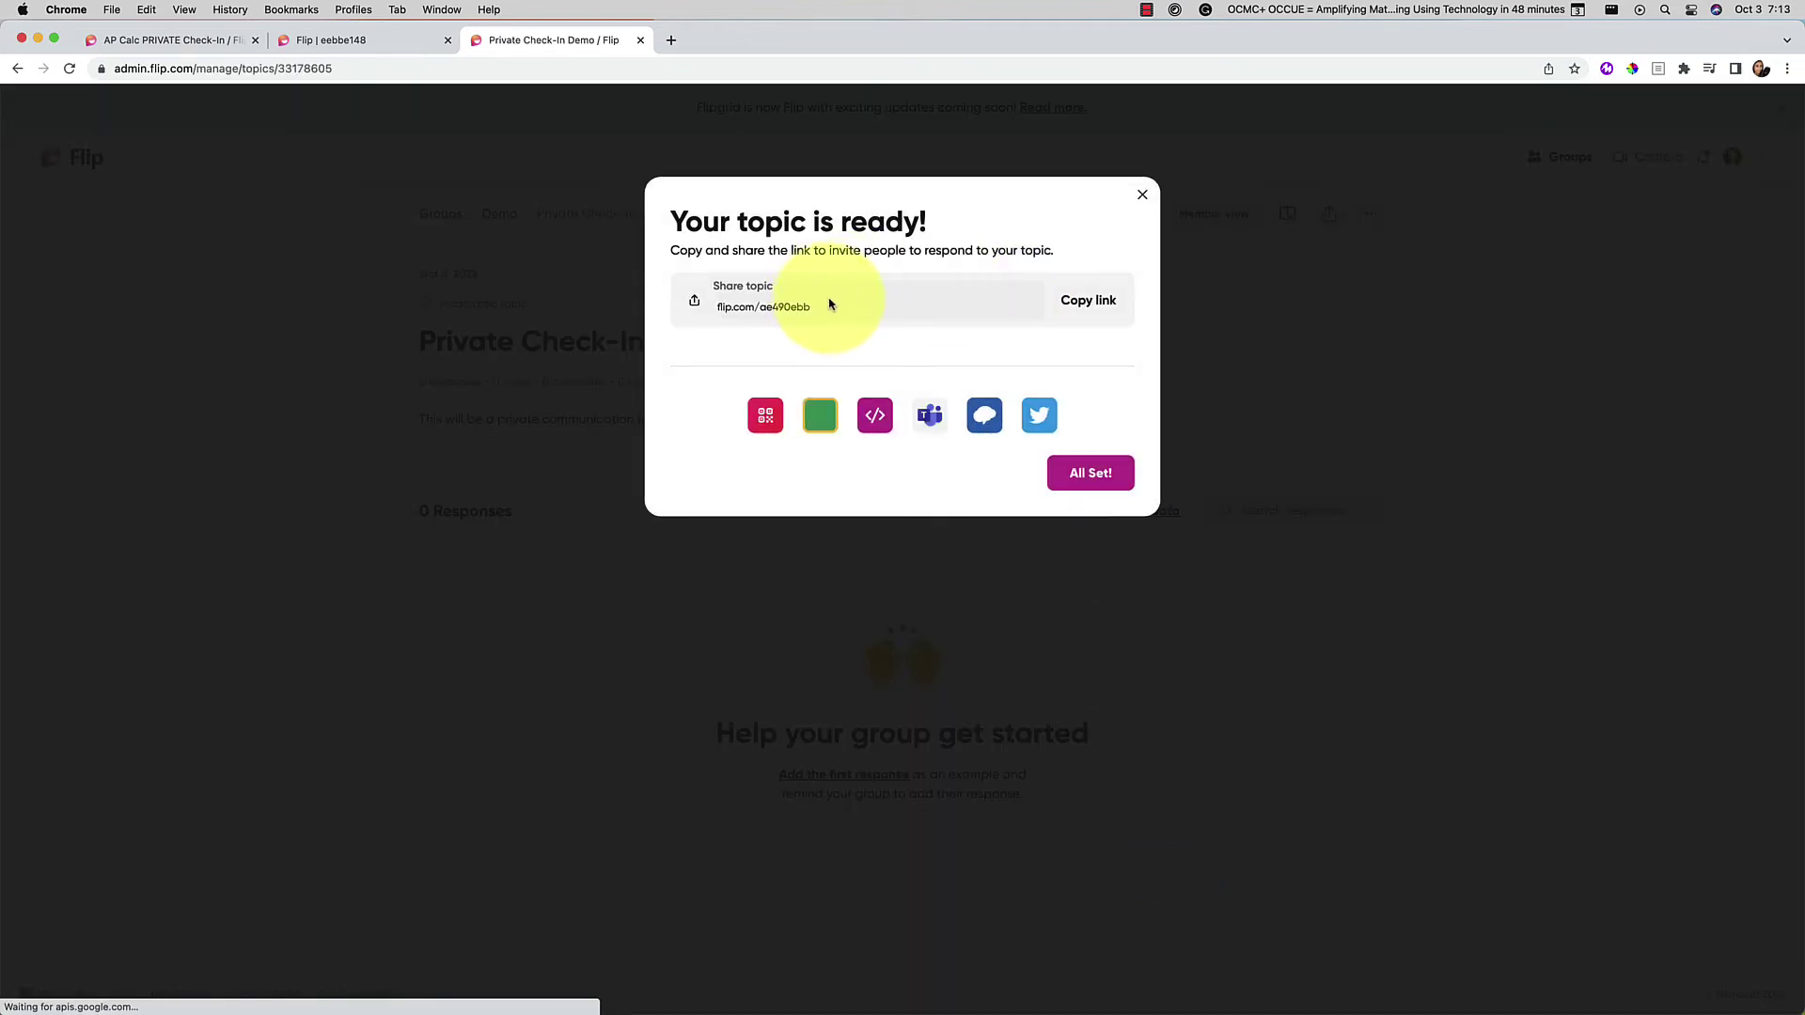
{"action": "left_click", "coordinate": [1084, 474]}
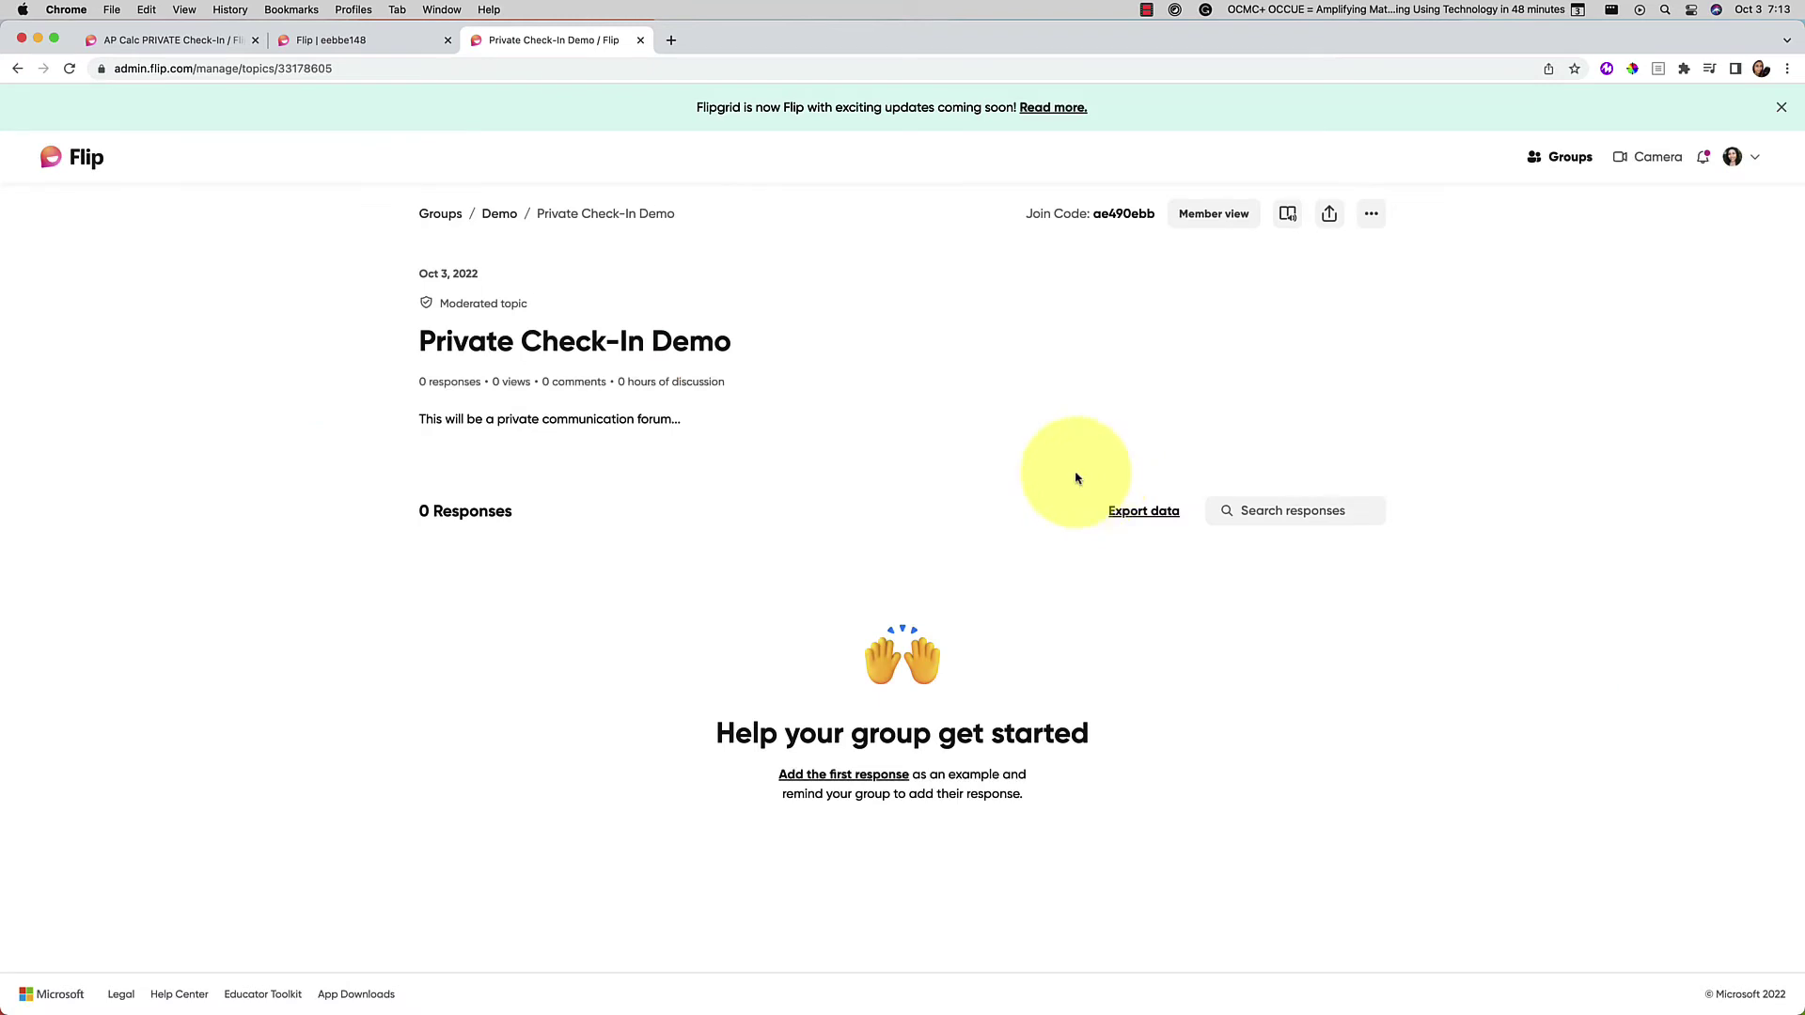
Return to the Demo group and view the Prompt topic's hidden response on its member page
{"action": "left_click", "coordinate": [499, 214]}
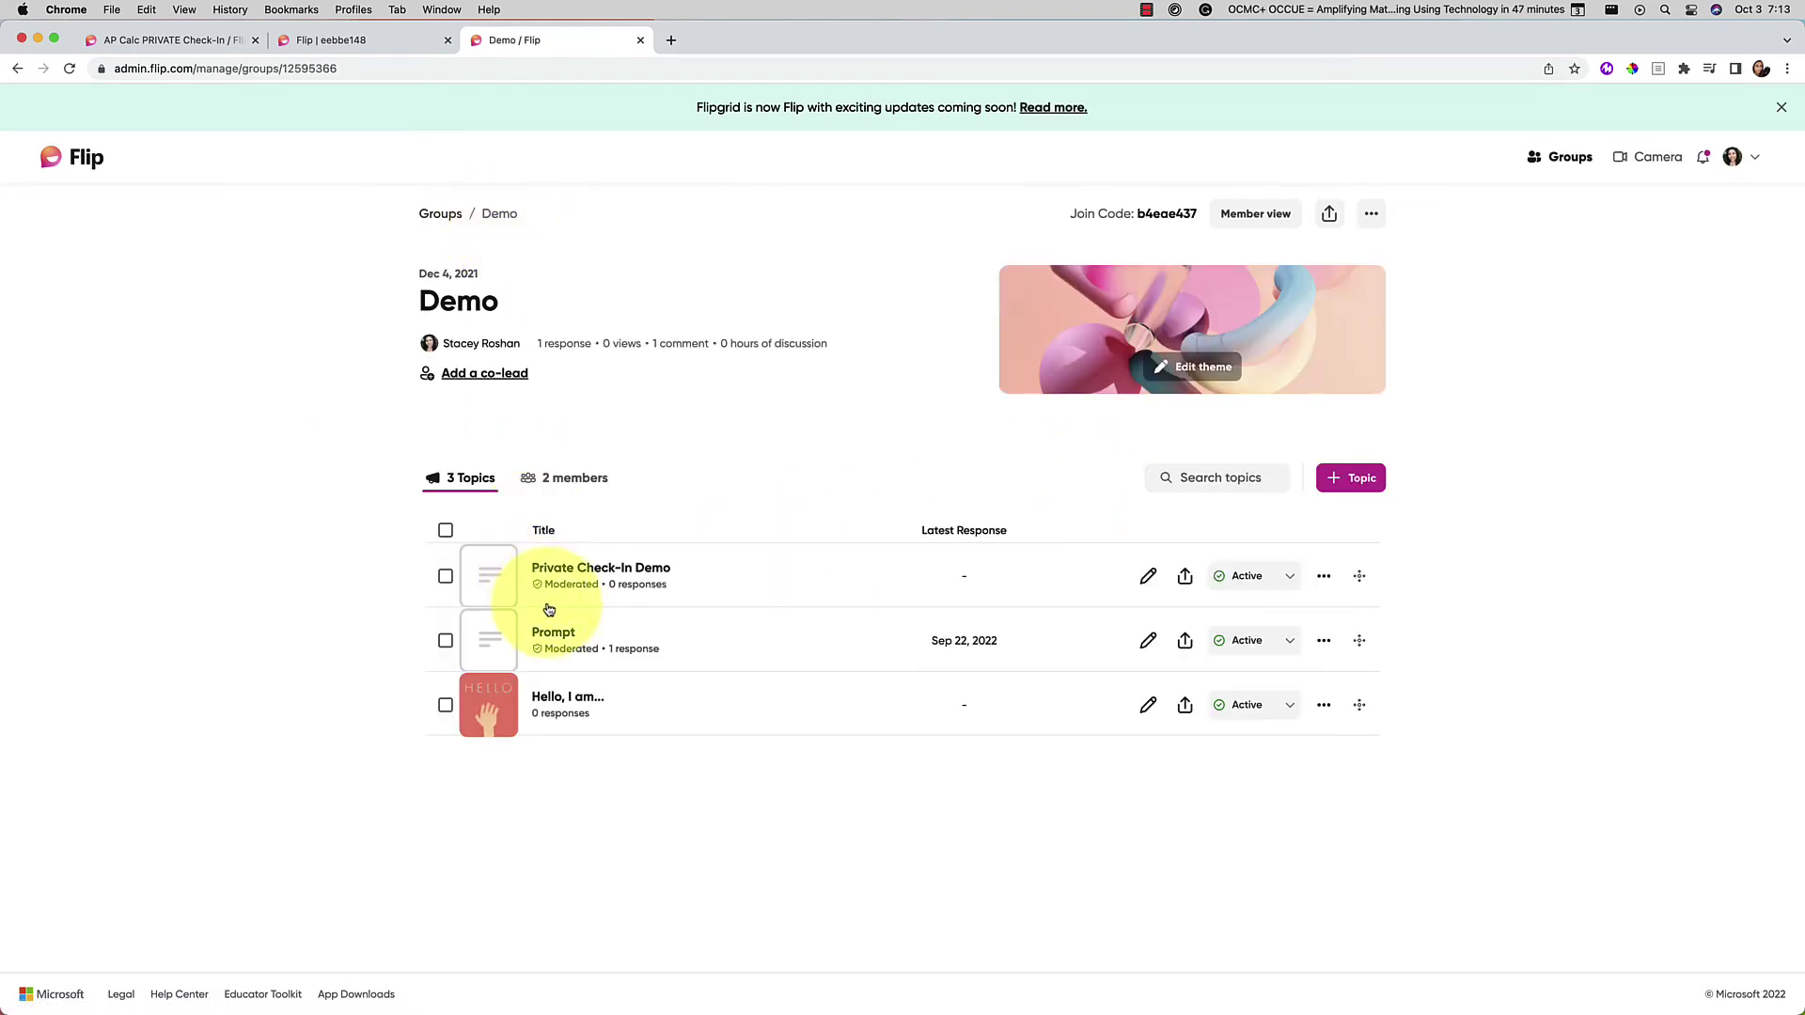
{"action": "left_click", "coordinate": [633, 644]}
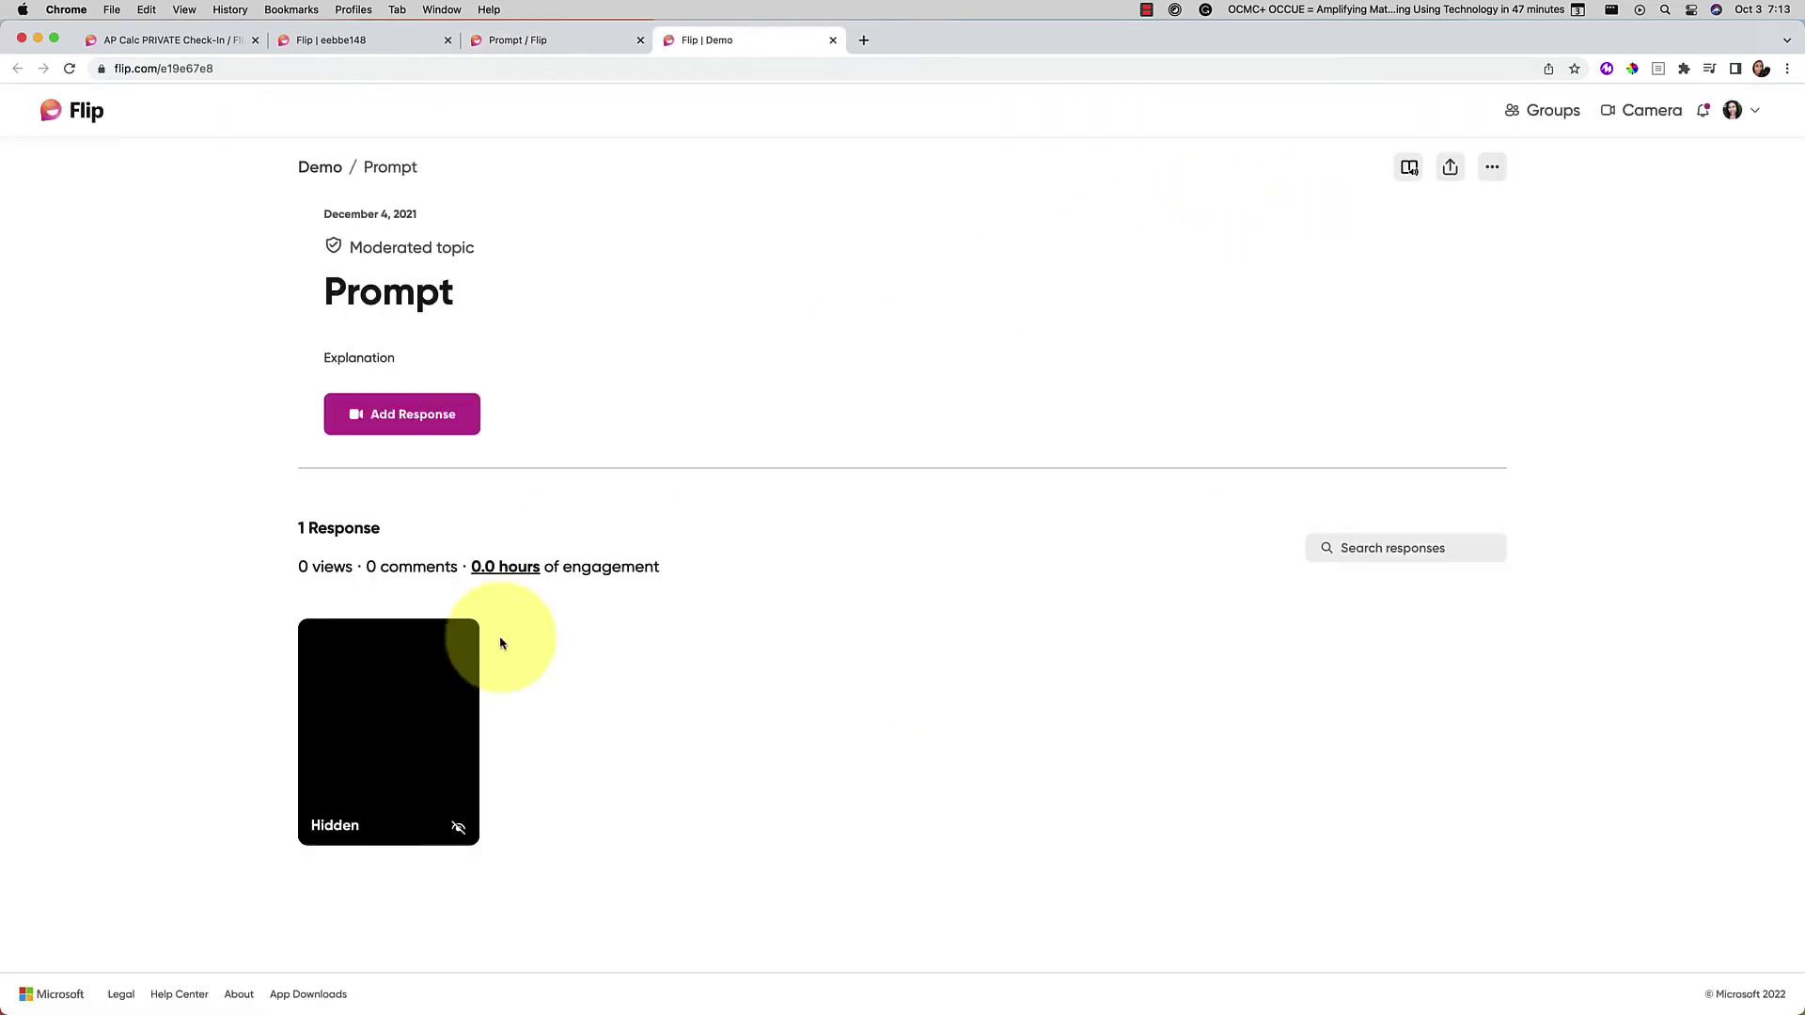
{"action": "mouse_move", "coordinate": [380, 696]}
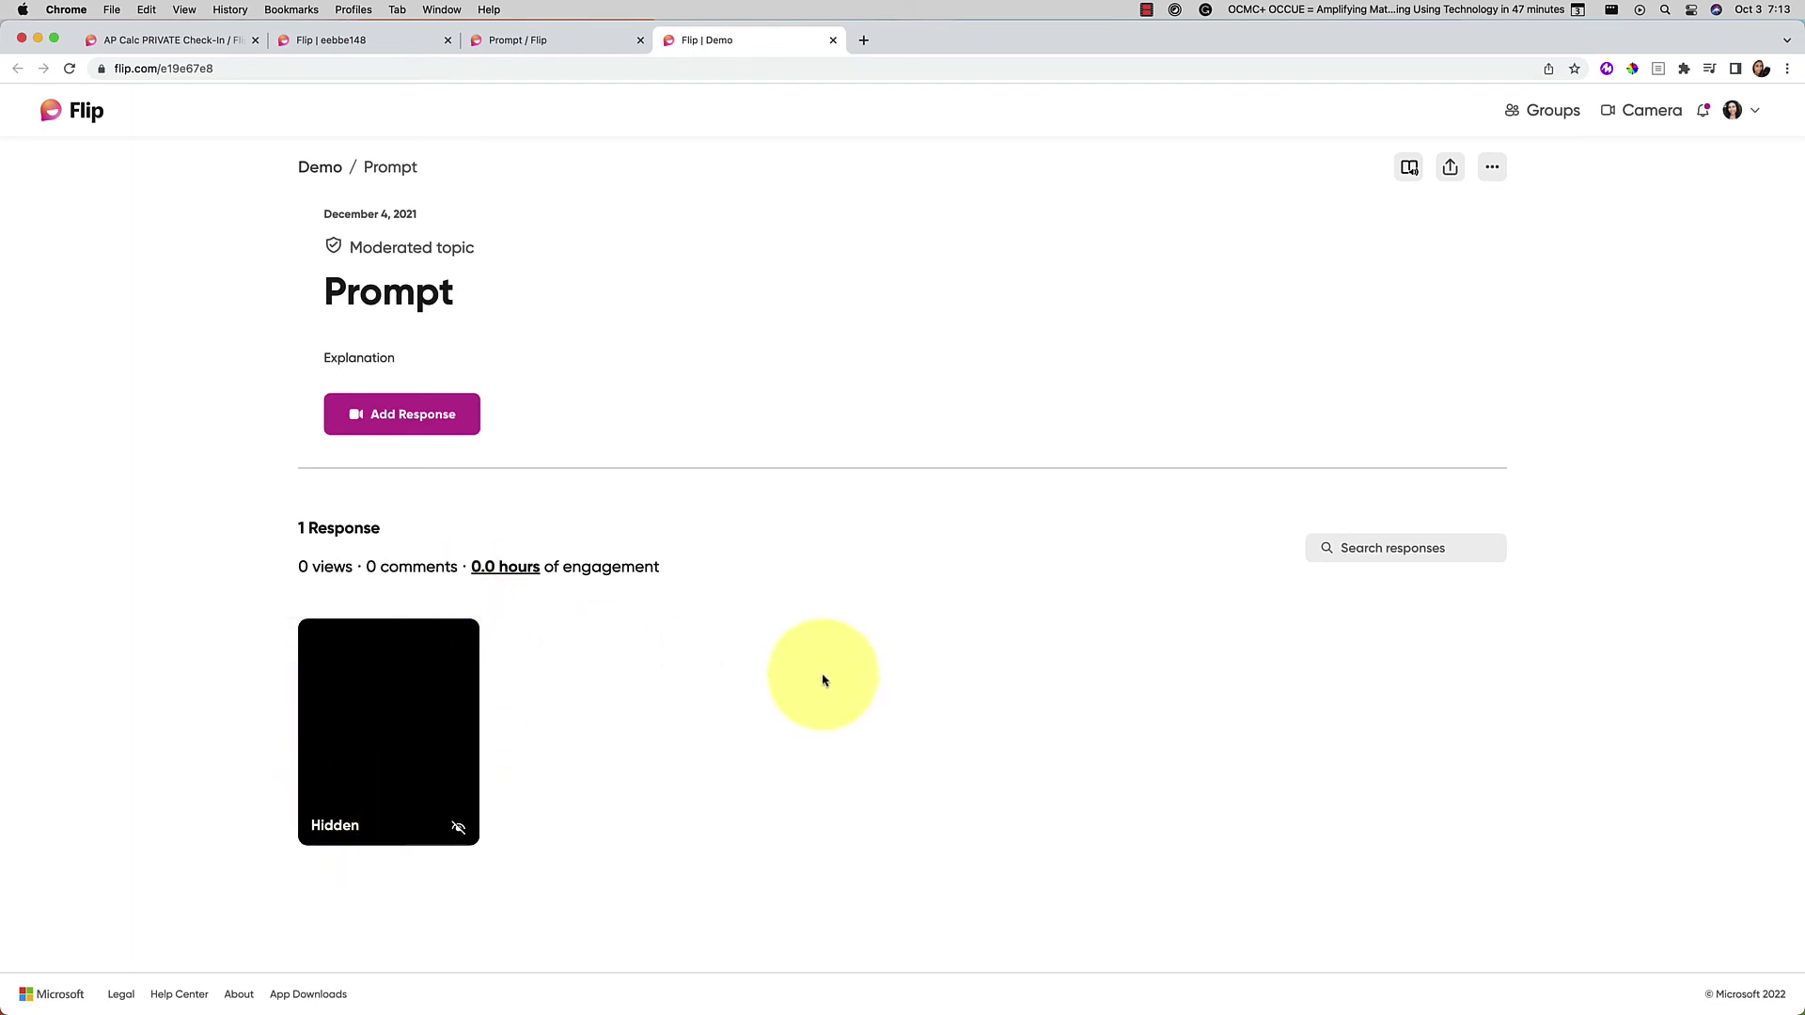
Open the hidden response from the Prompt topic's management page, pause its video and set the new comment's visibility to Private Comment
{"action": "left_click", "coordinate": [578, 41]}
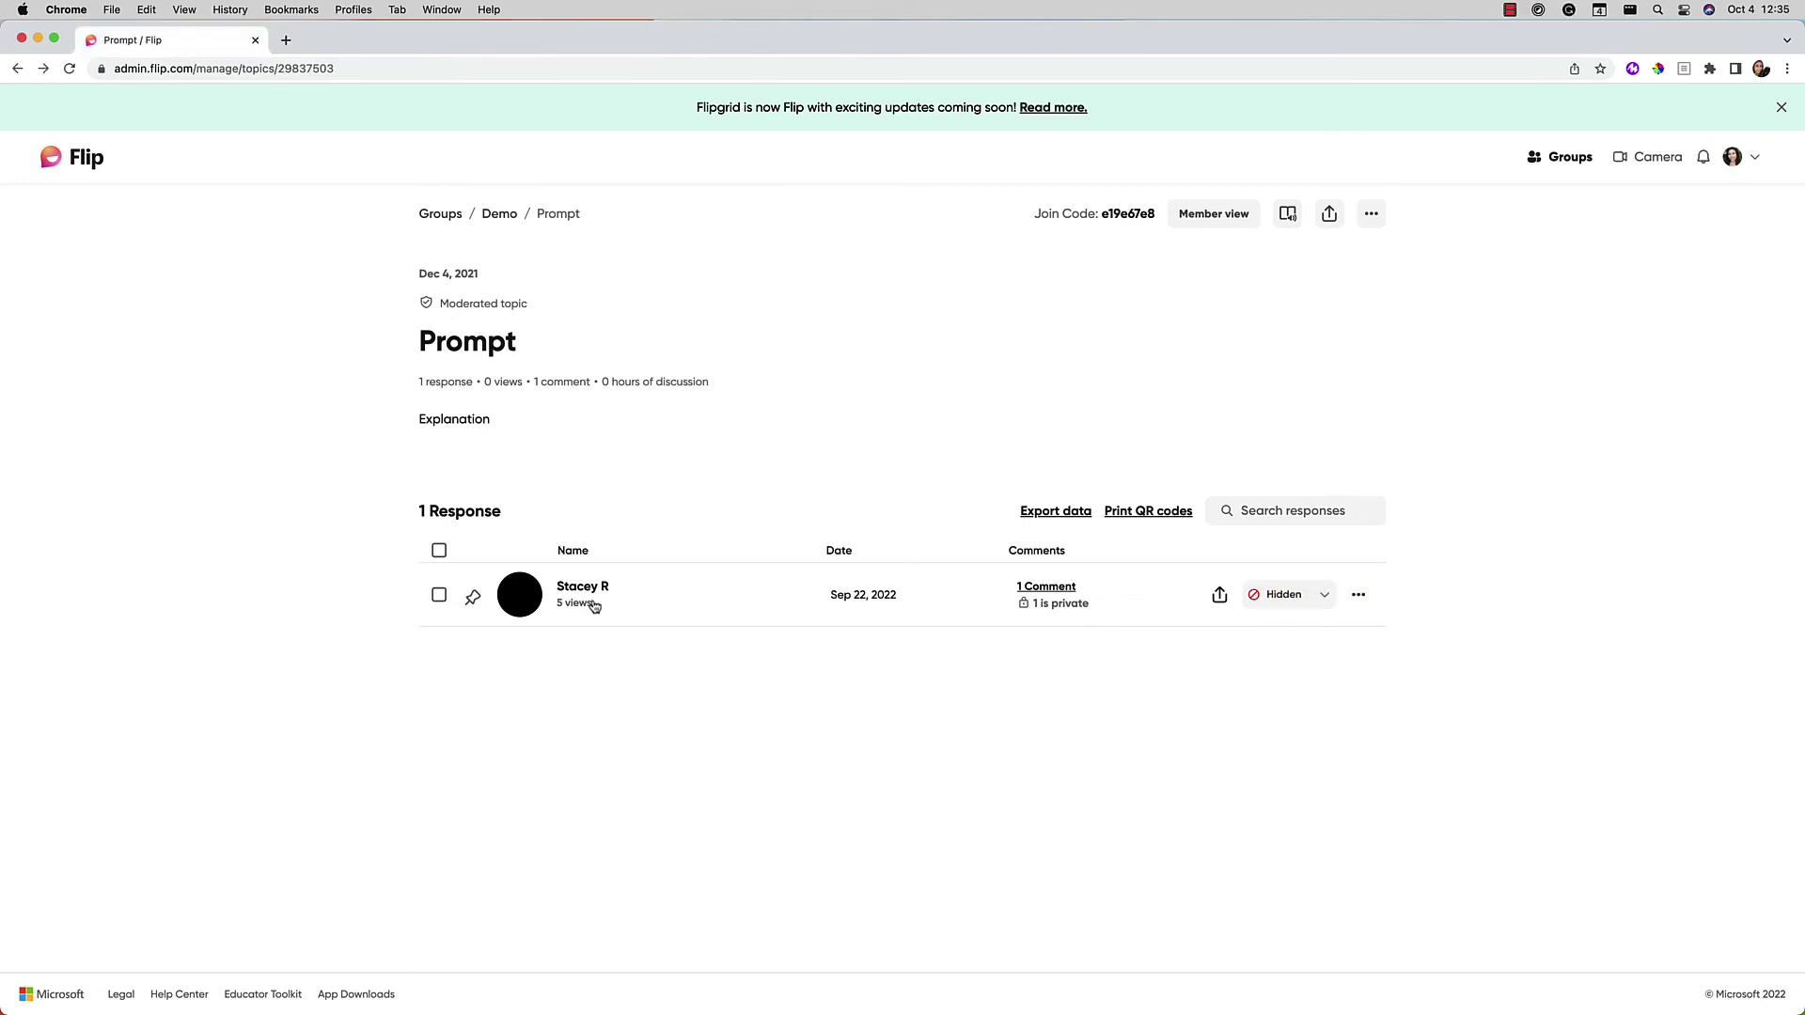
{"action": "left_click", "coordinate": [594, 606]}
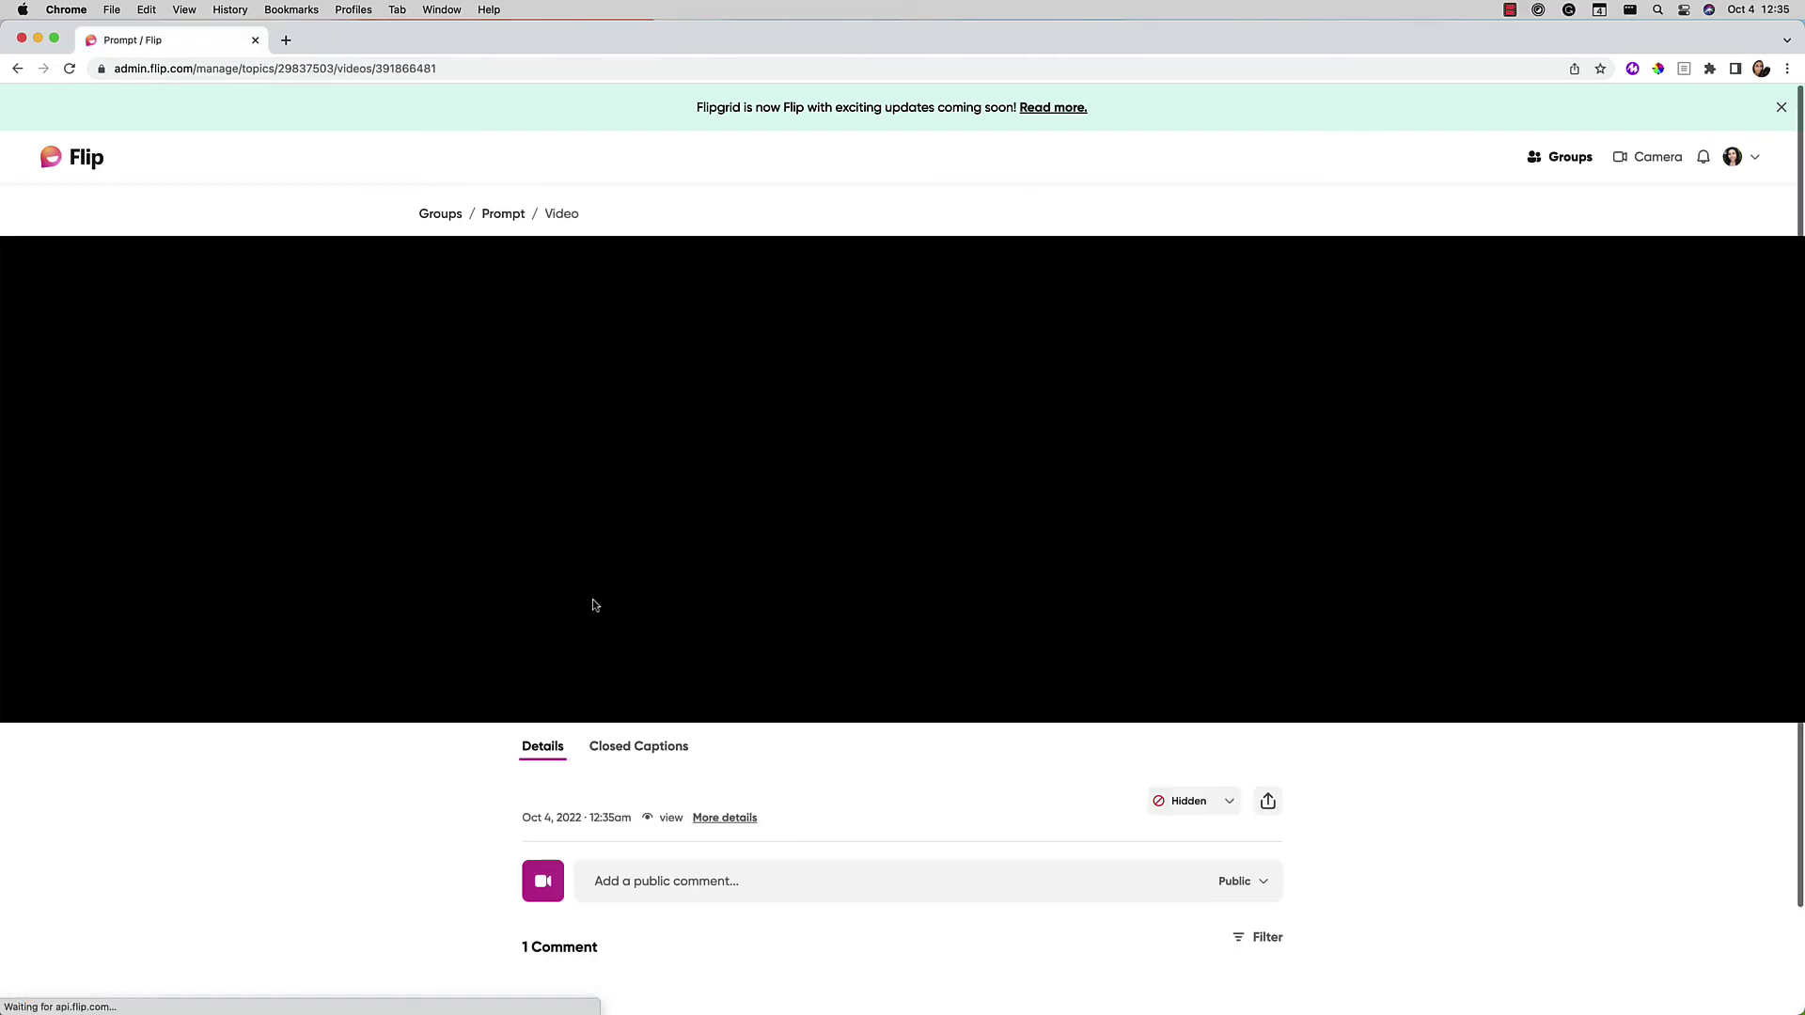
{"action": "left_click", "coordinate": [545, 686]}
{"action": "scroll", "coordinate": [602, 700], "scroll_direction": "down", "scroll_amount": 3}
{"action": "left_click", "coordinate": [677, 716]}
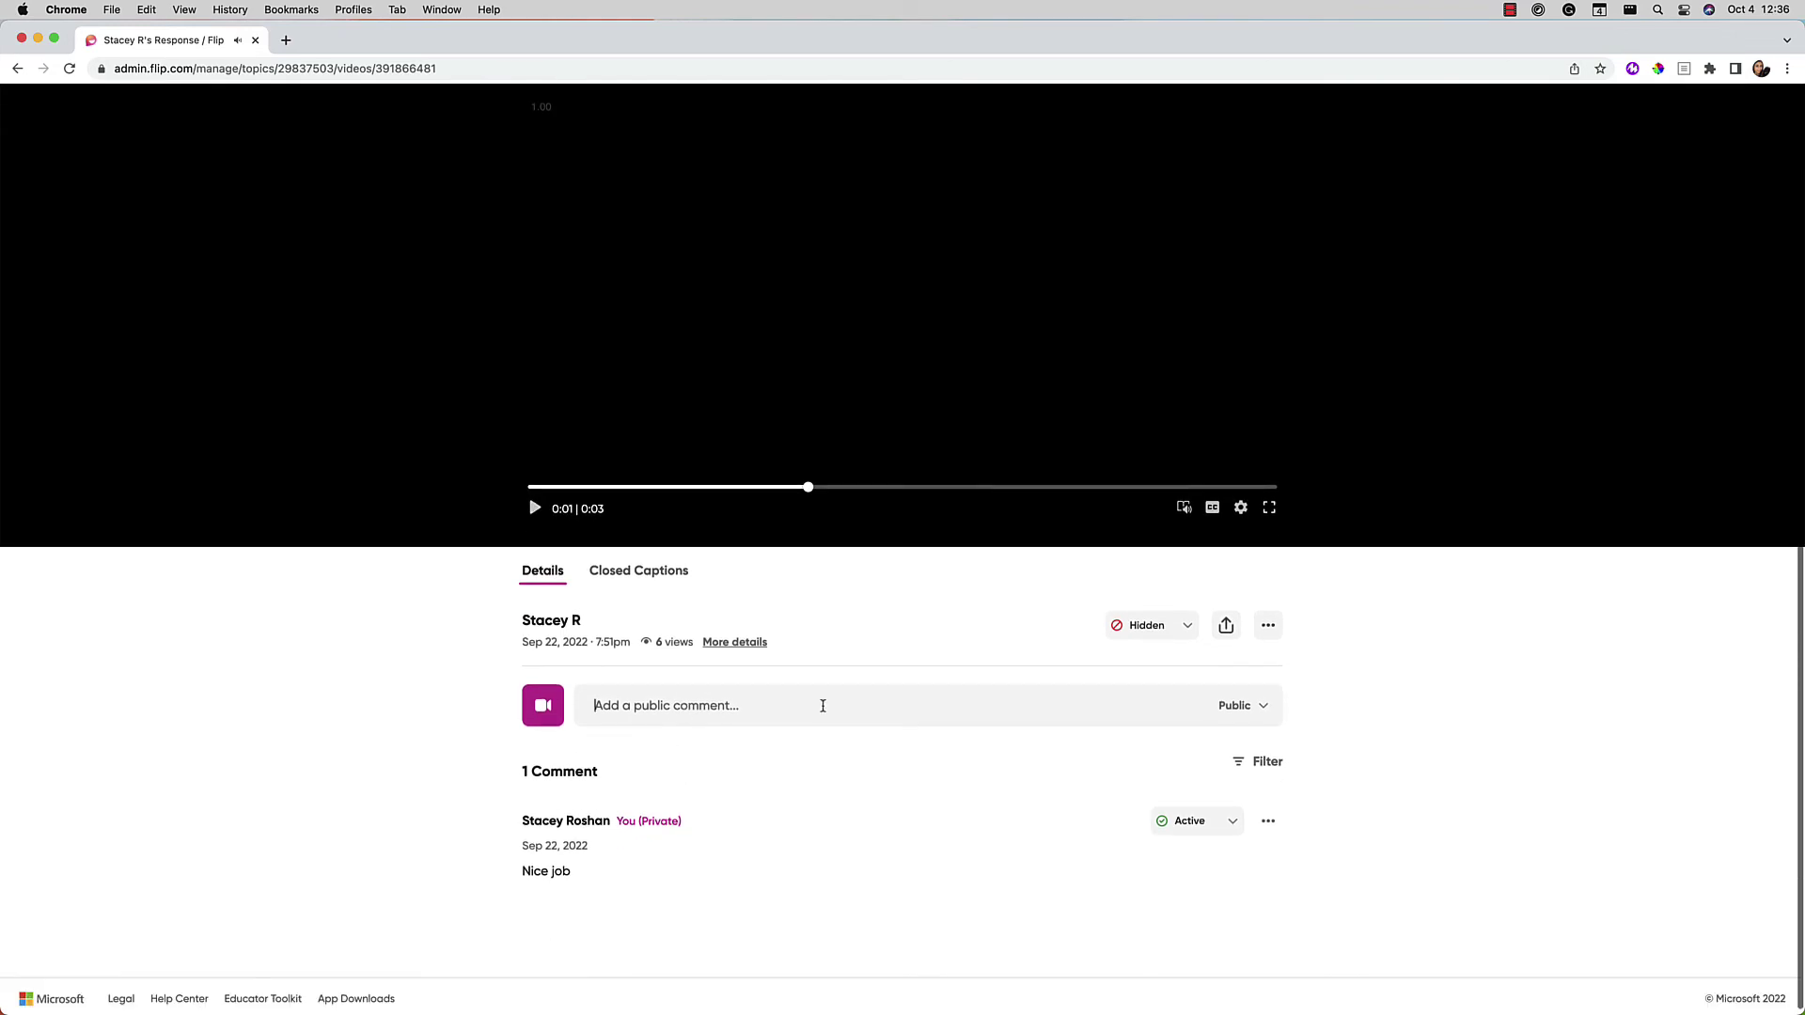
{"action": "left_click", "coordinate": [1236, 713]}
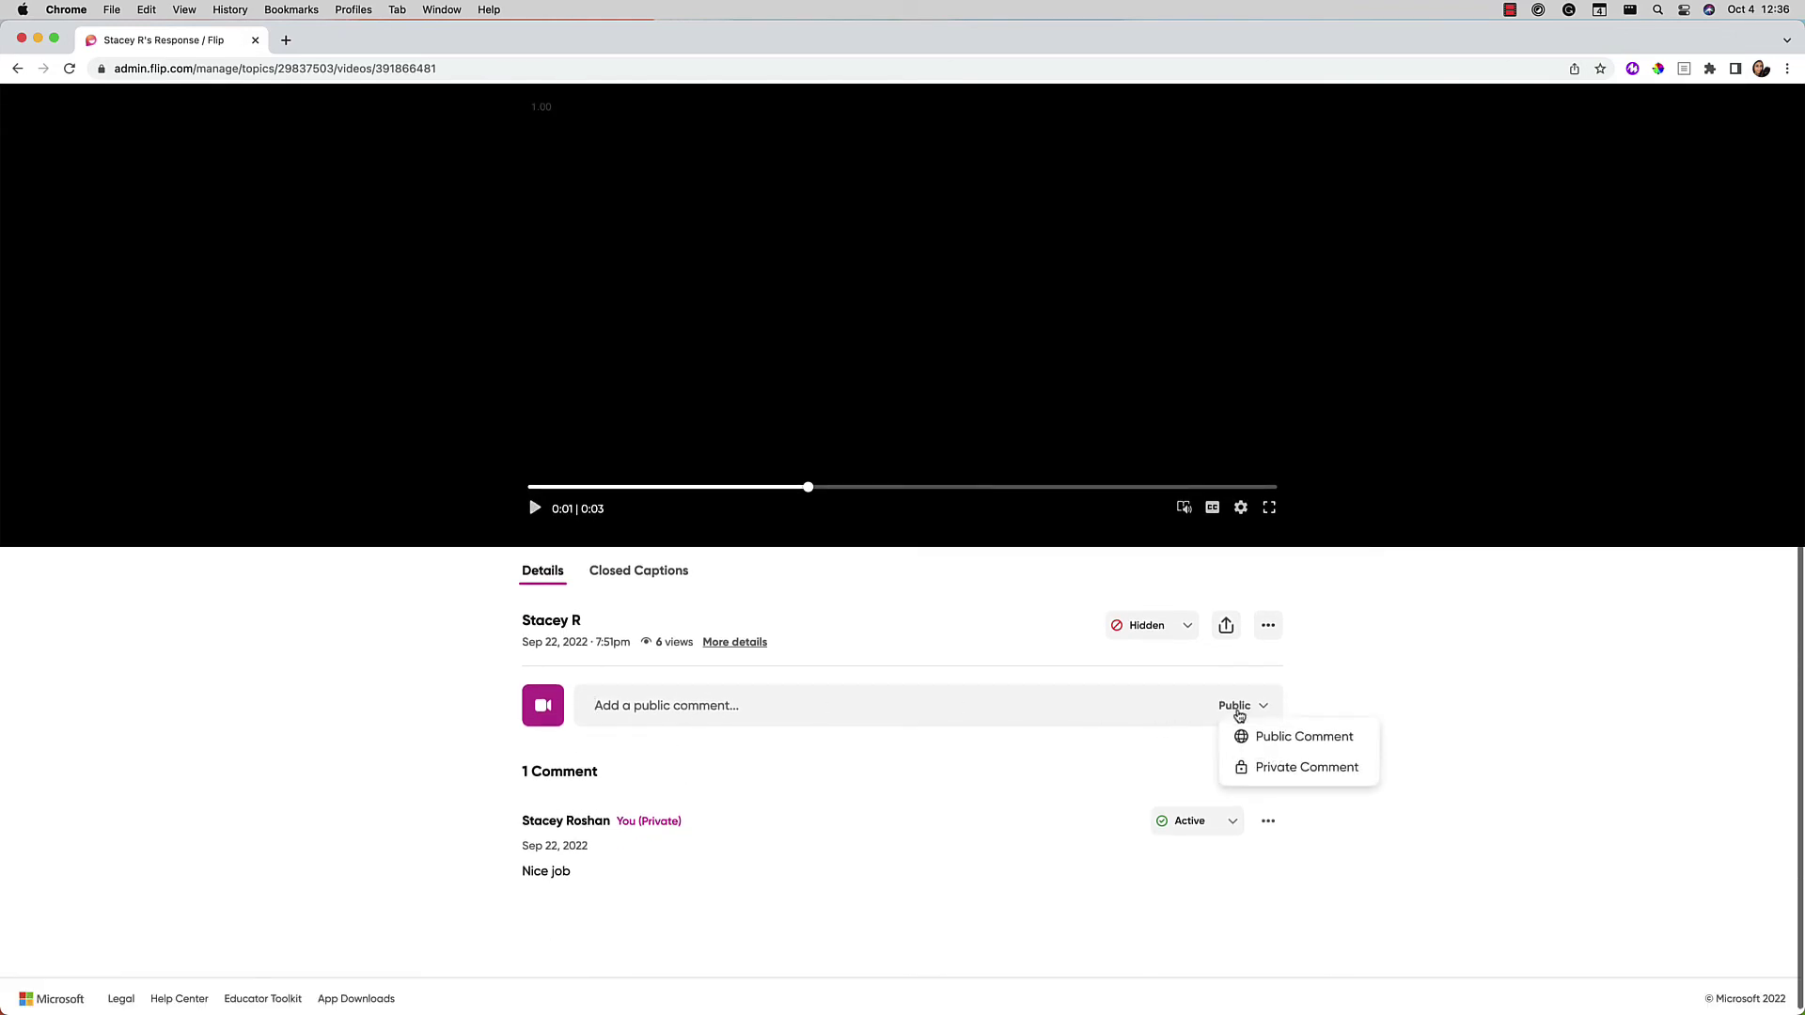
{"action": "left_click", "coordinate": [1263, 768]}
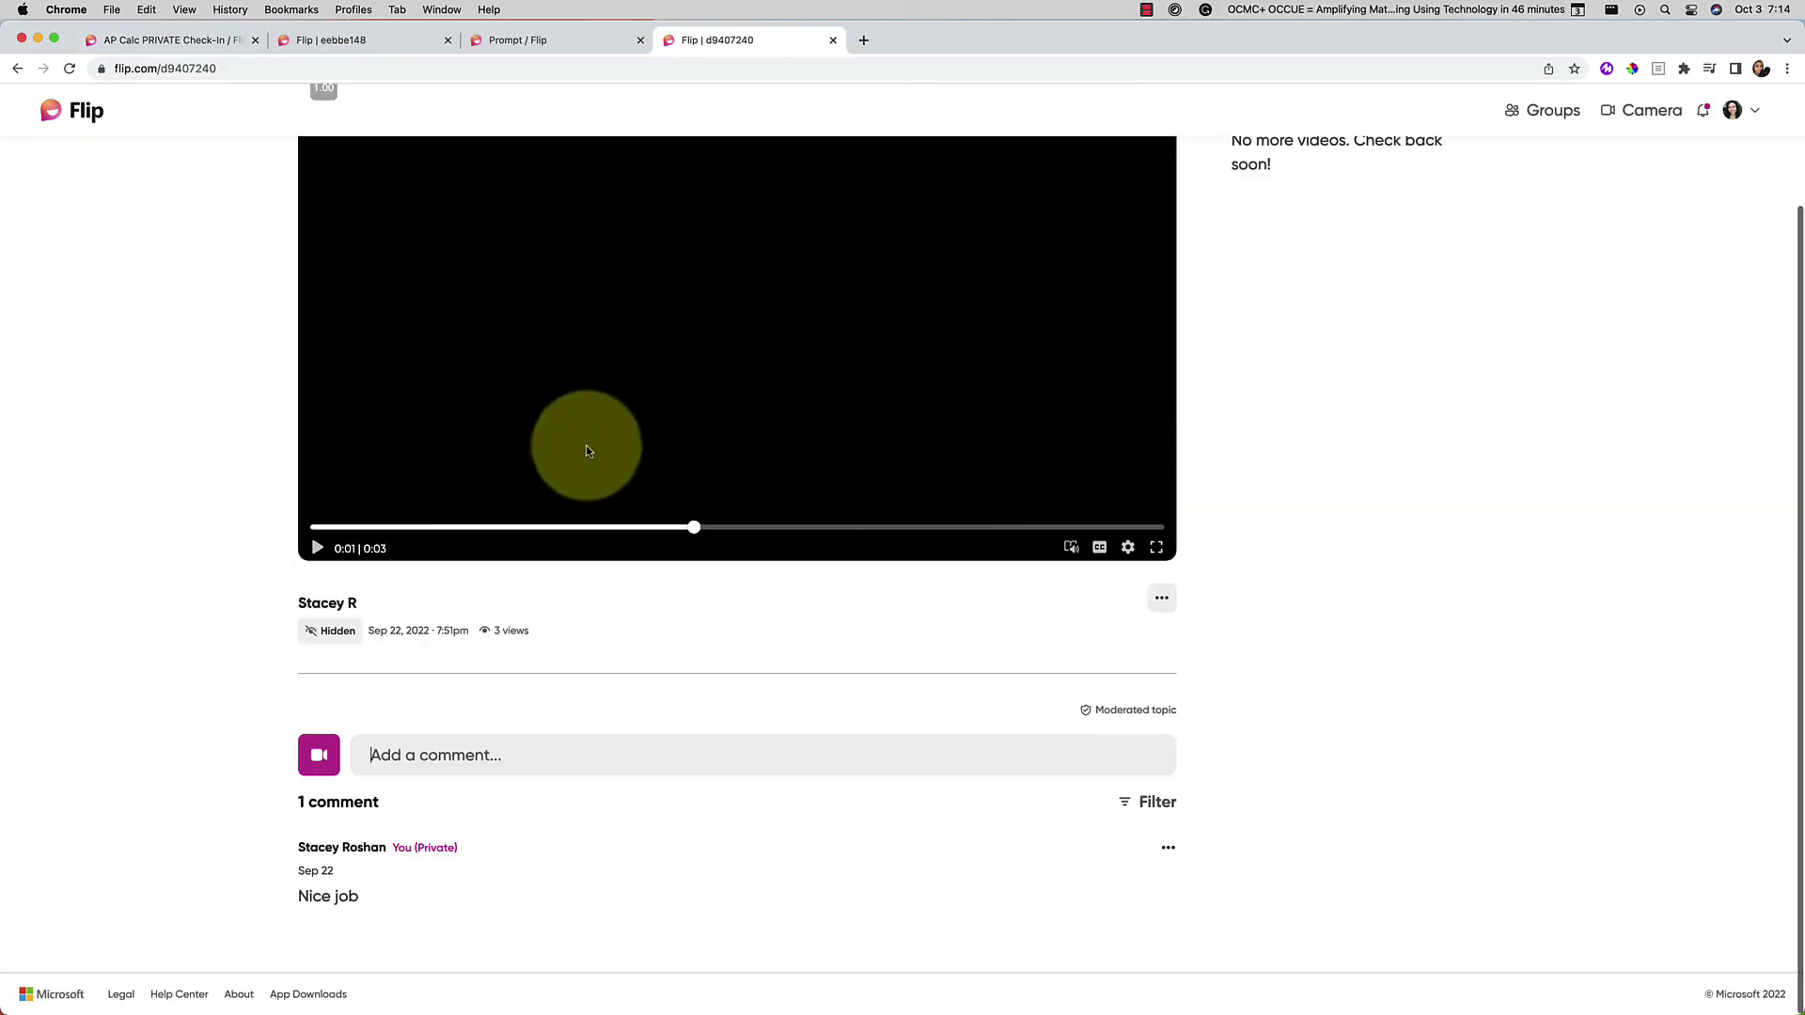
Open the profile page and change its address subdomain to "my" to view the My videos list on the member profile
{"action": "scroll", "coordinate": [613, 479], "scroll_direction": "up", "scroll_amount": 2}
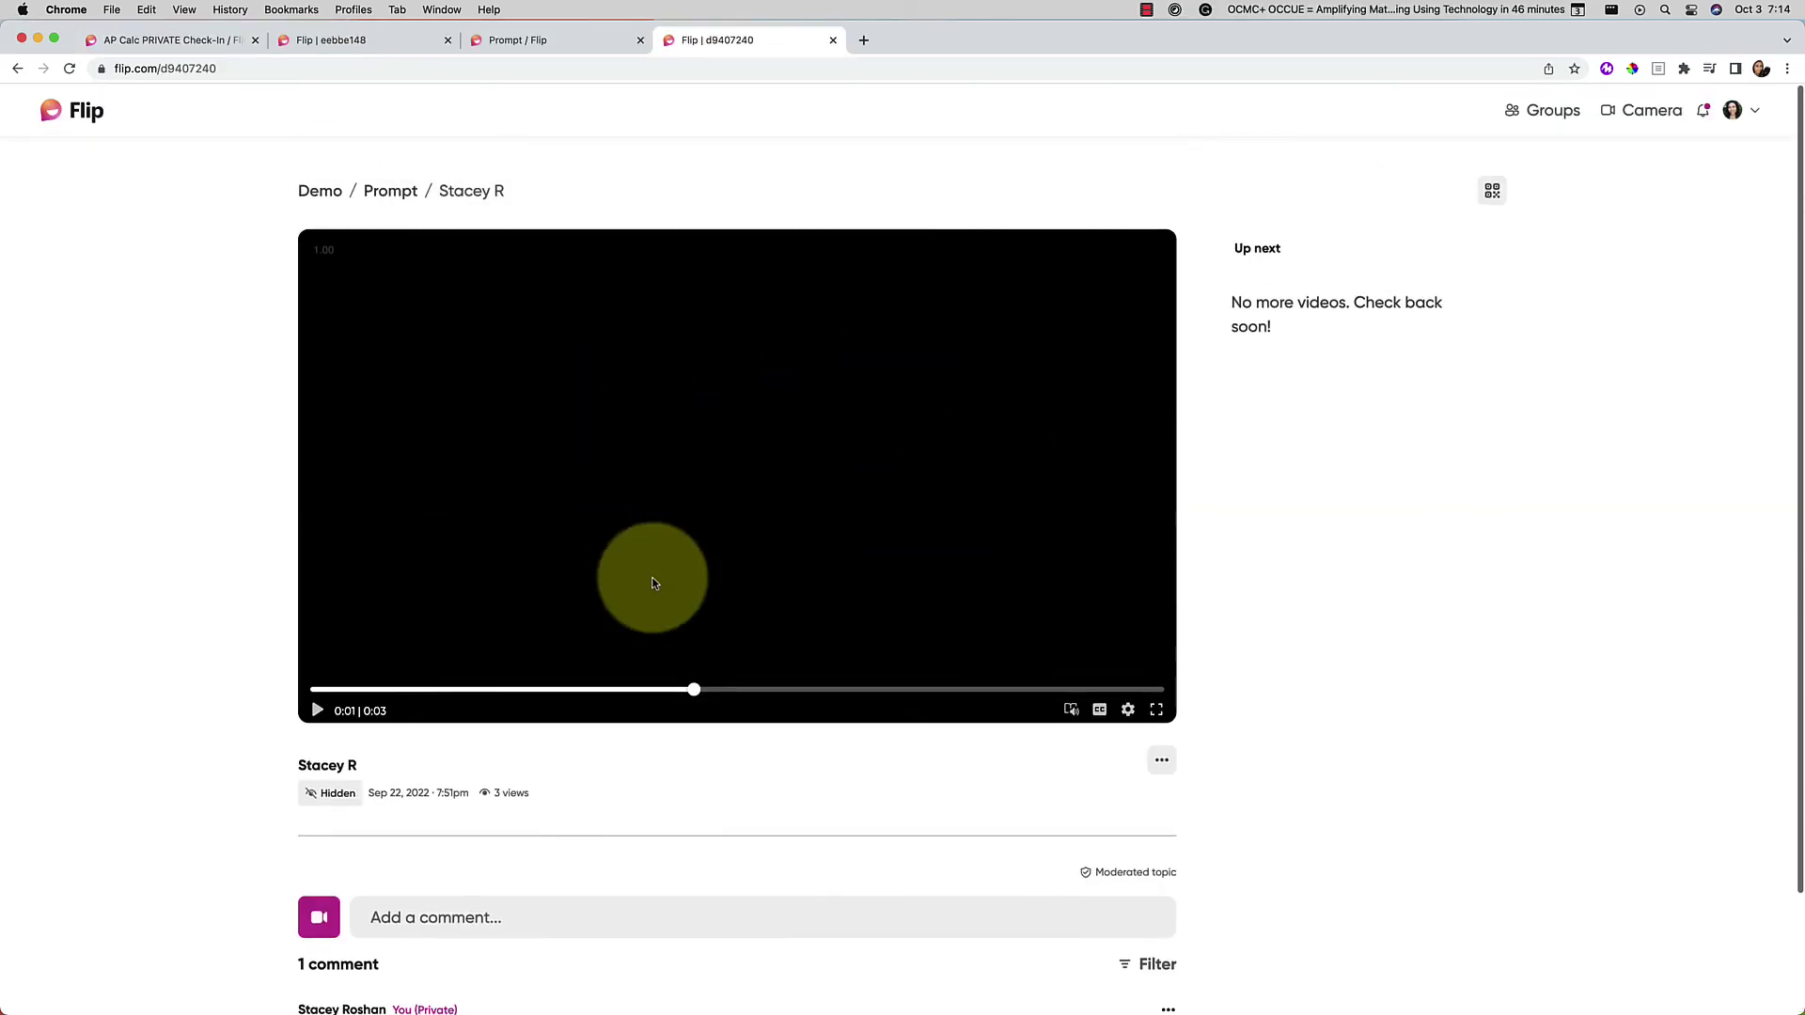
{"action": "left_click", "coordinate": [1739, 115]}
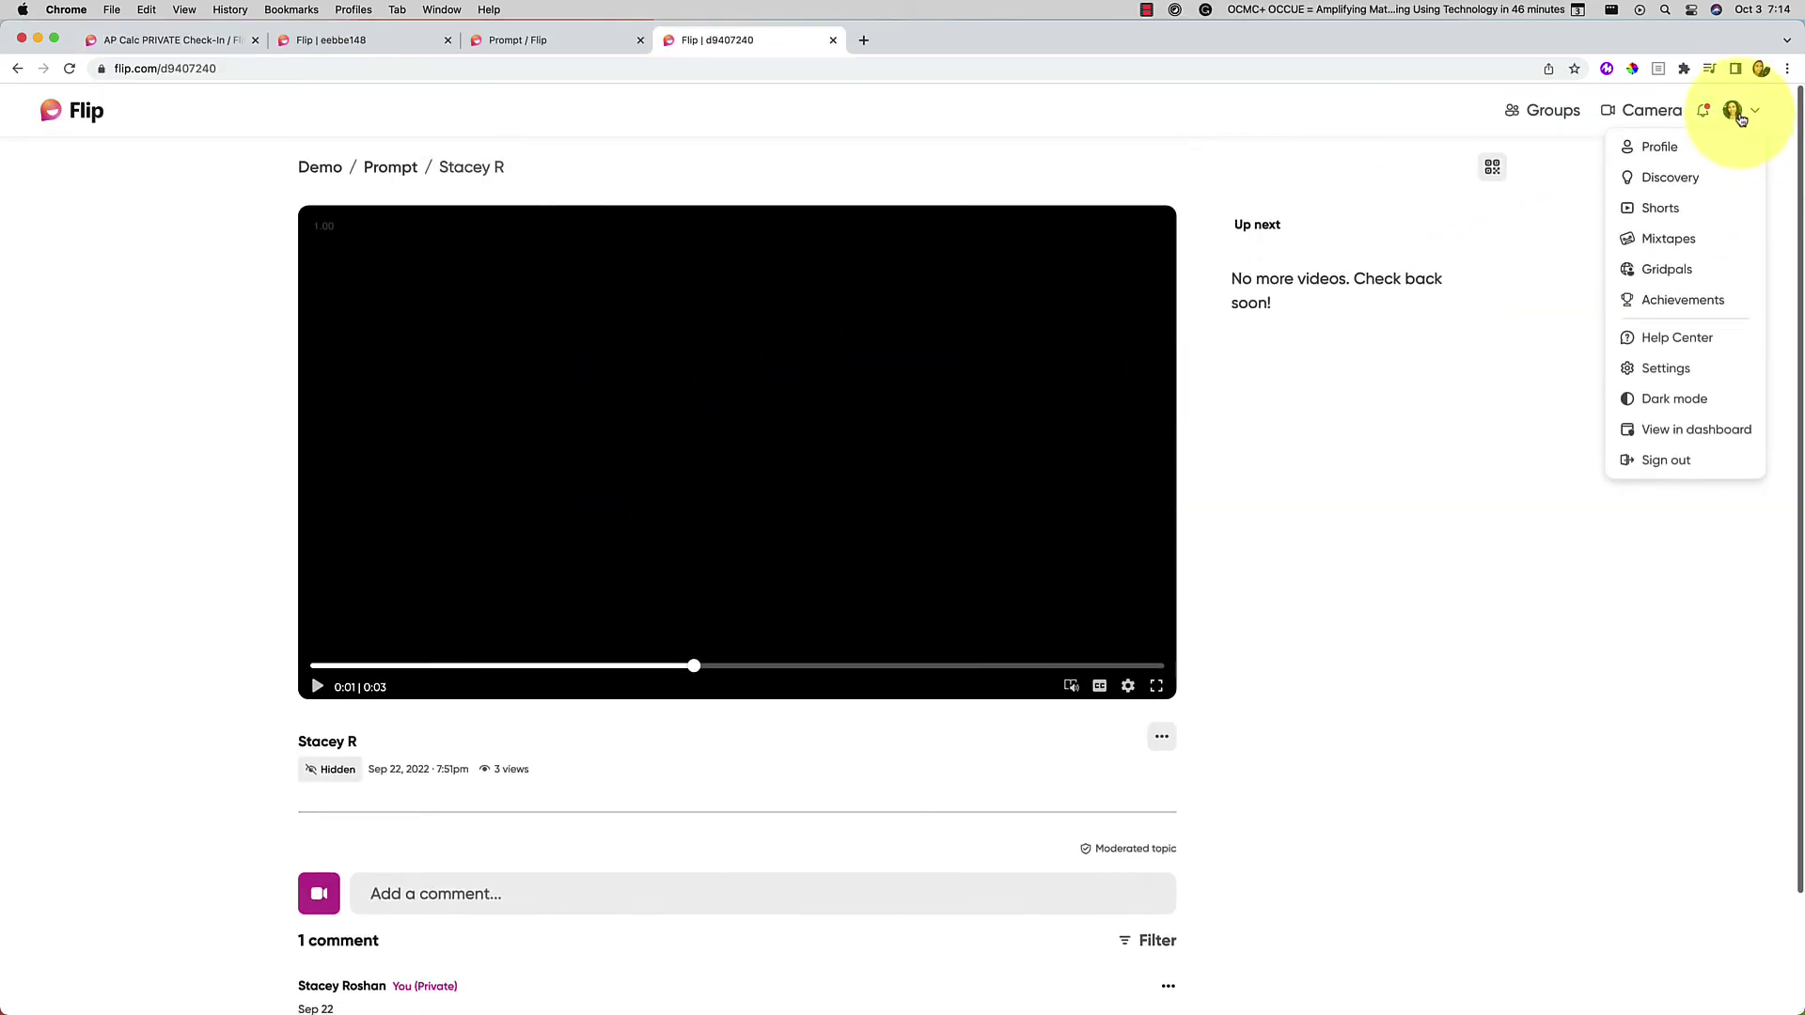
{"action": "left_click", "coordinate": [1673, 148]}
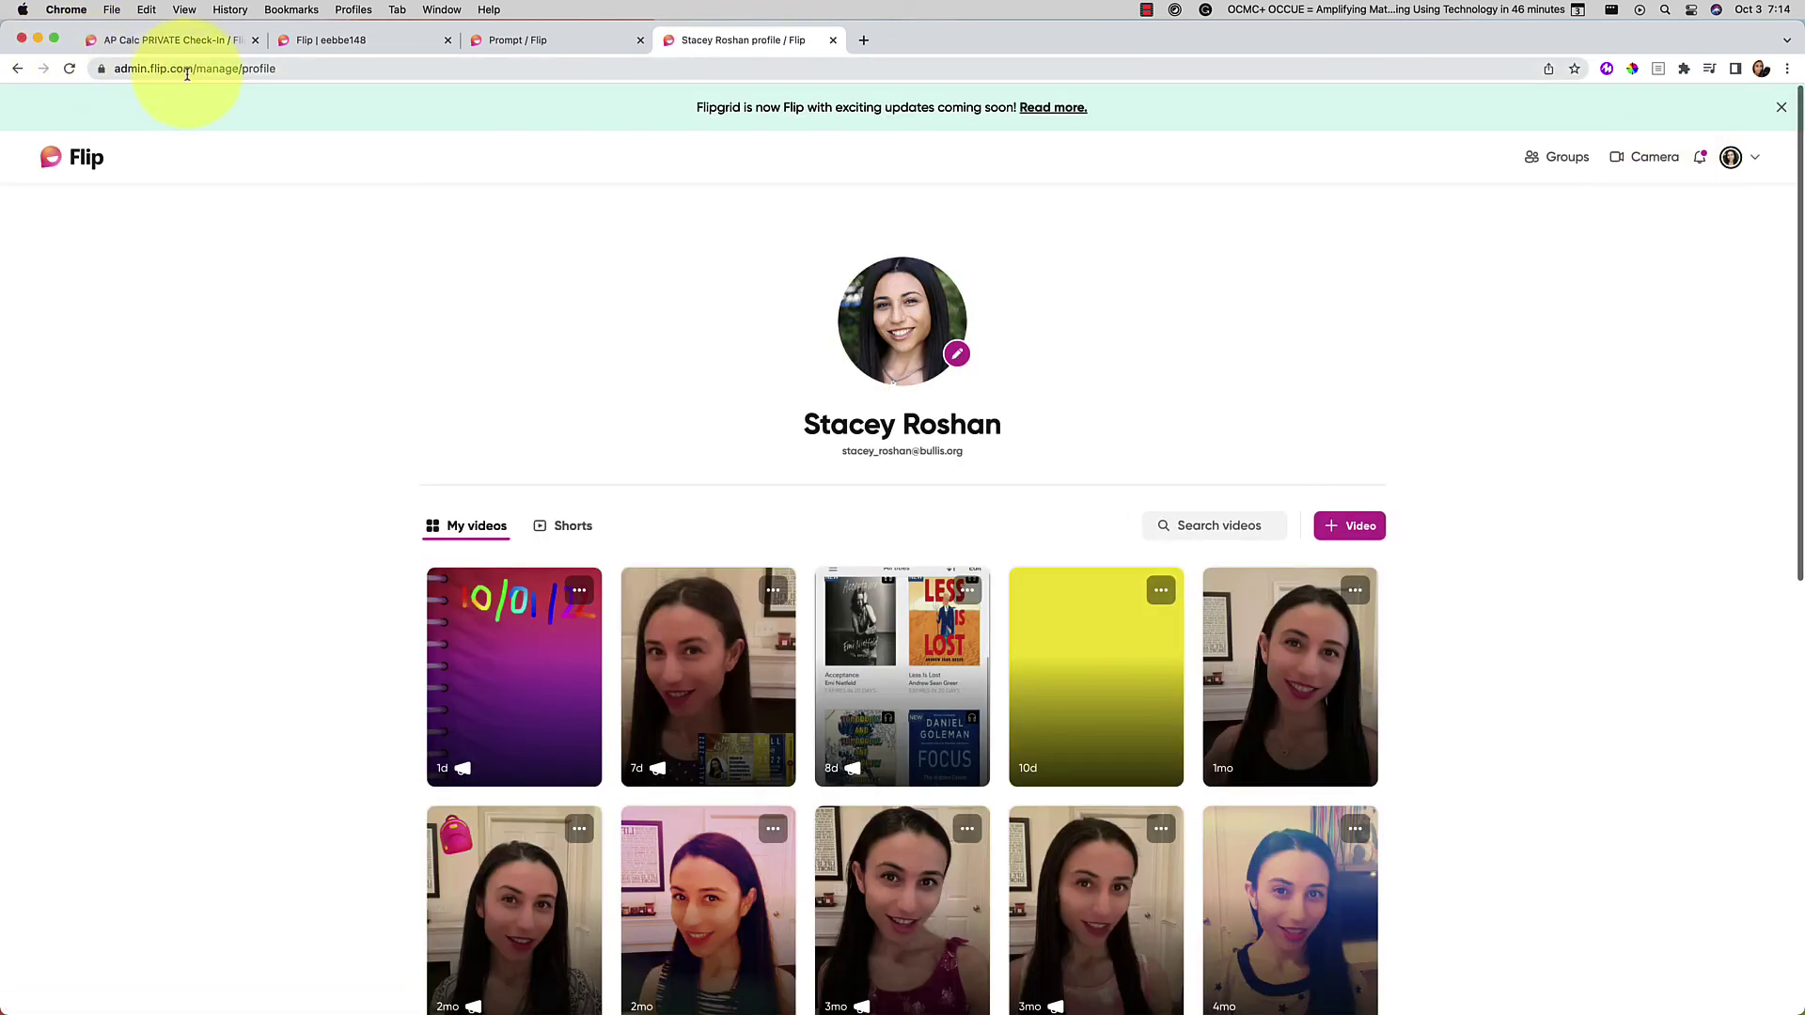
{"action": "double_click", "coordinate": [132, 69]}
{"action": "type", "text": "my"}
{"action": "key", "text": "Return"}
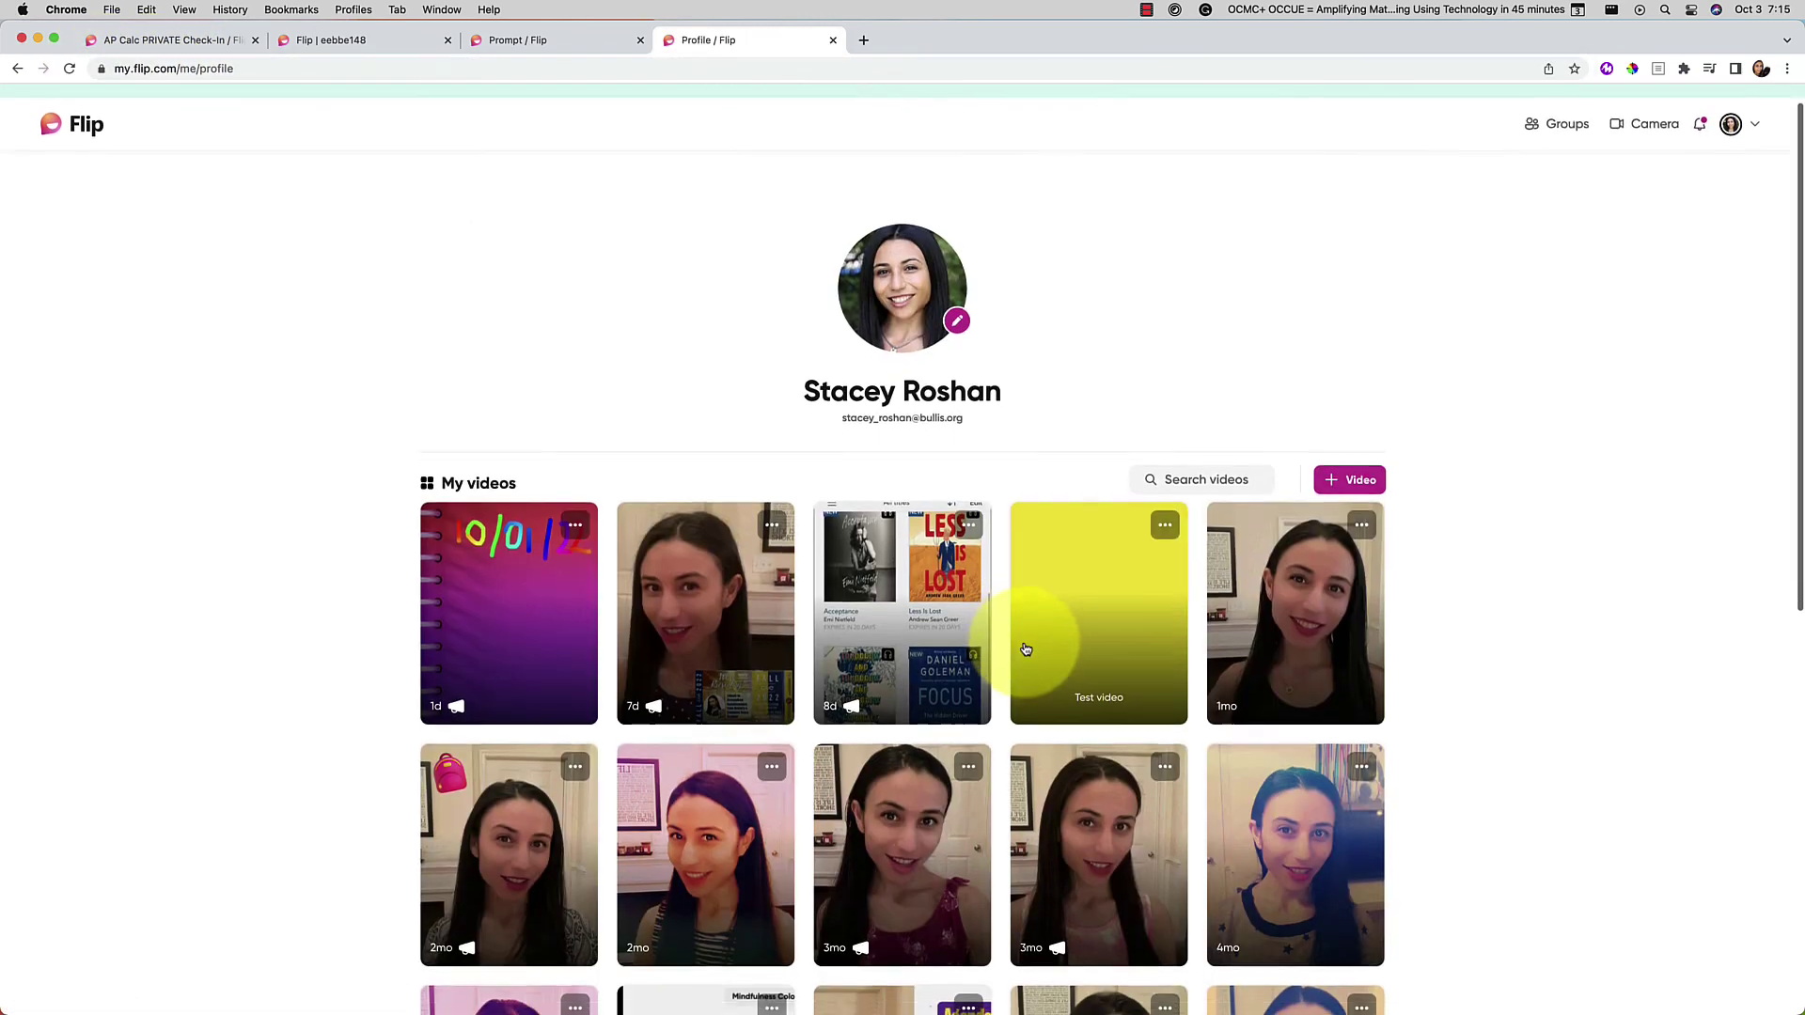
{"action": "scroll", "coordinate": [1025, 650], "scroll_direction": "down", "scroll_amount": 1}
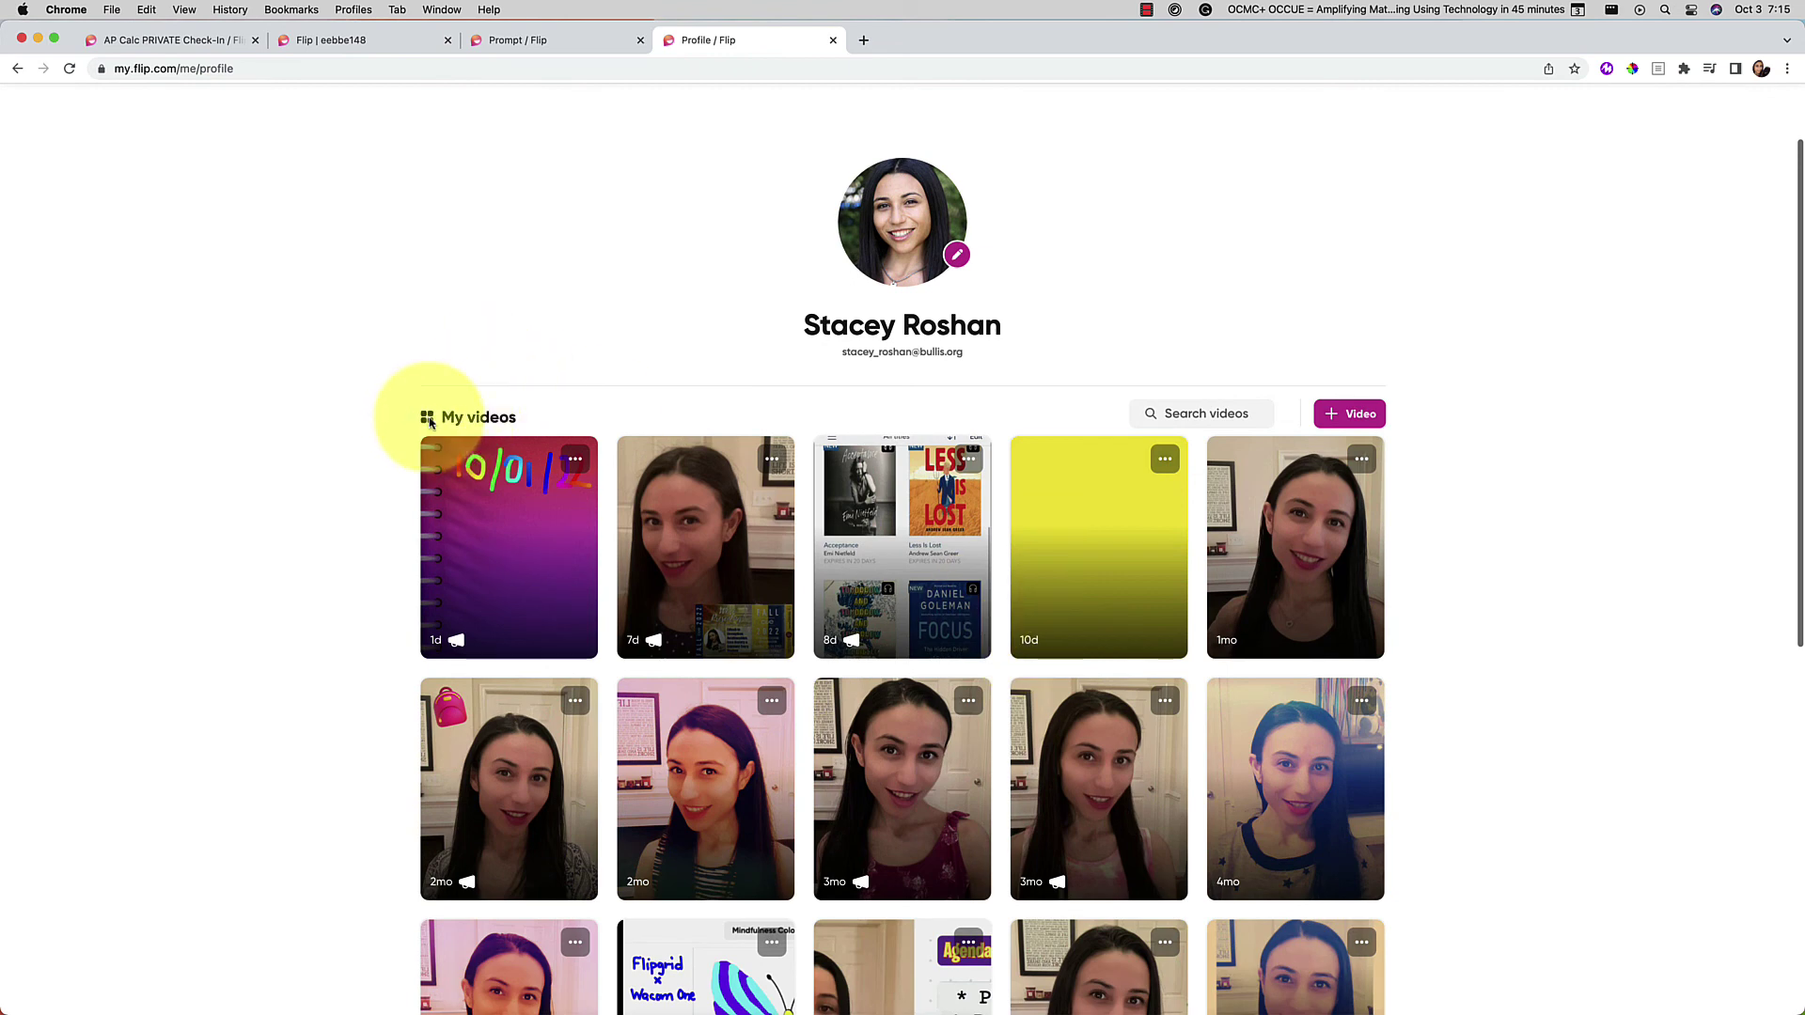
{"action": "scroll", "coordinate": [1040, 476], "scroll_direction": "up", "scroll_amount": 1}
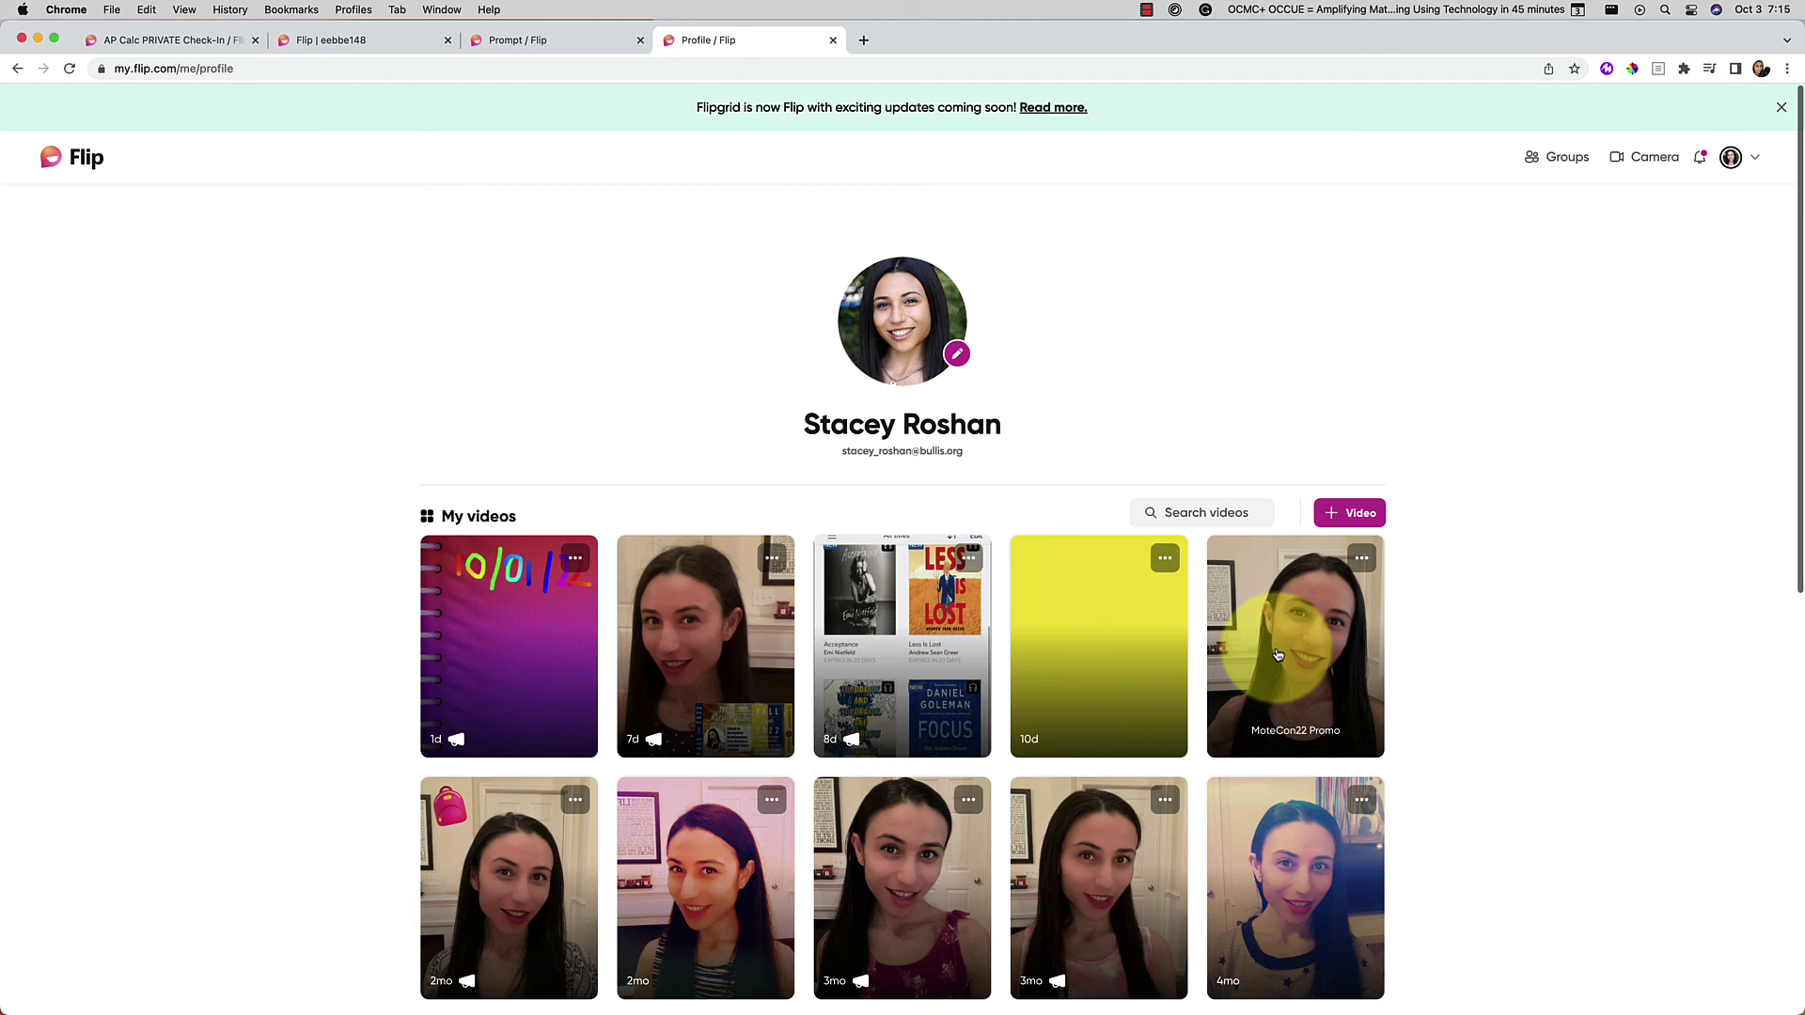
Go back to the Prompt topic's management page and check the recent notifications, closing the list again
{"action": "left_click", "coordinate": [526, 43]}
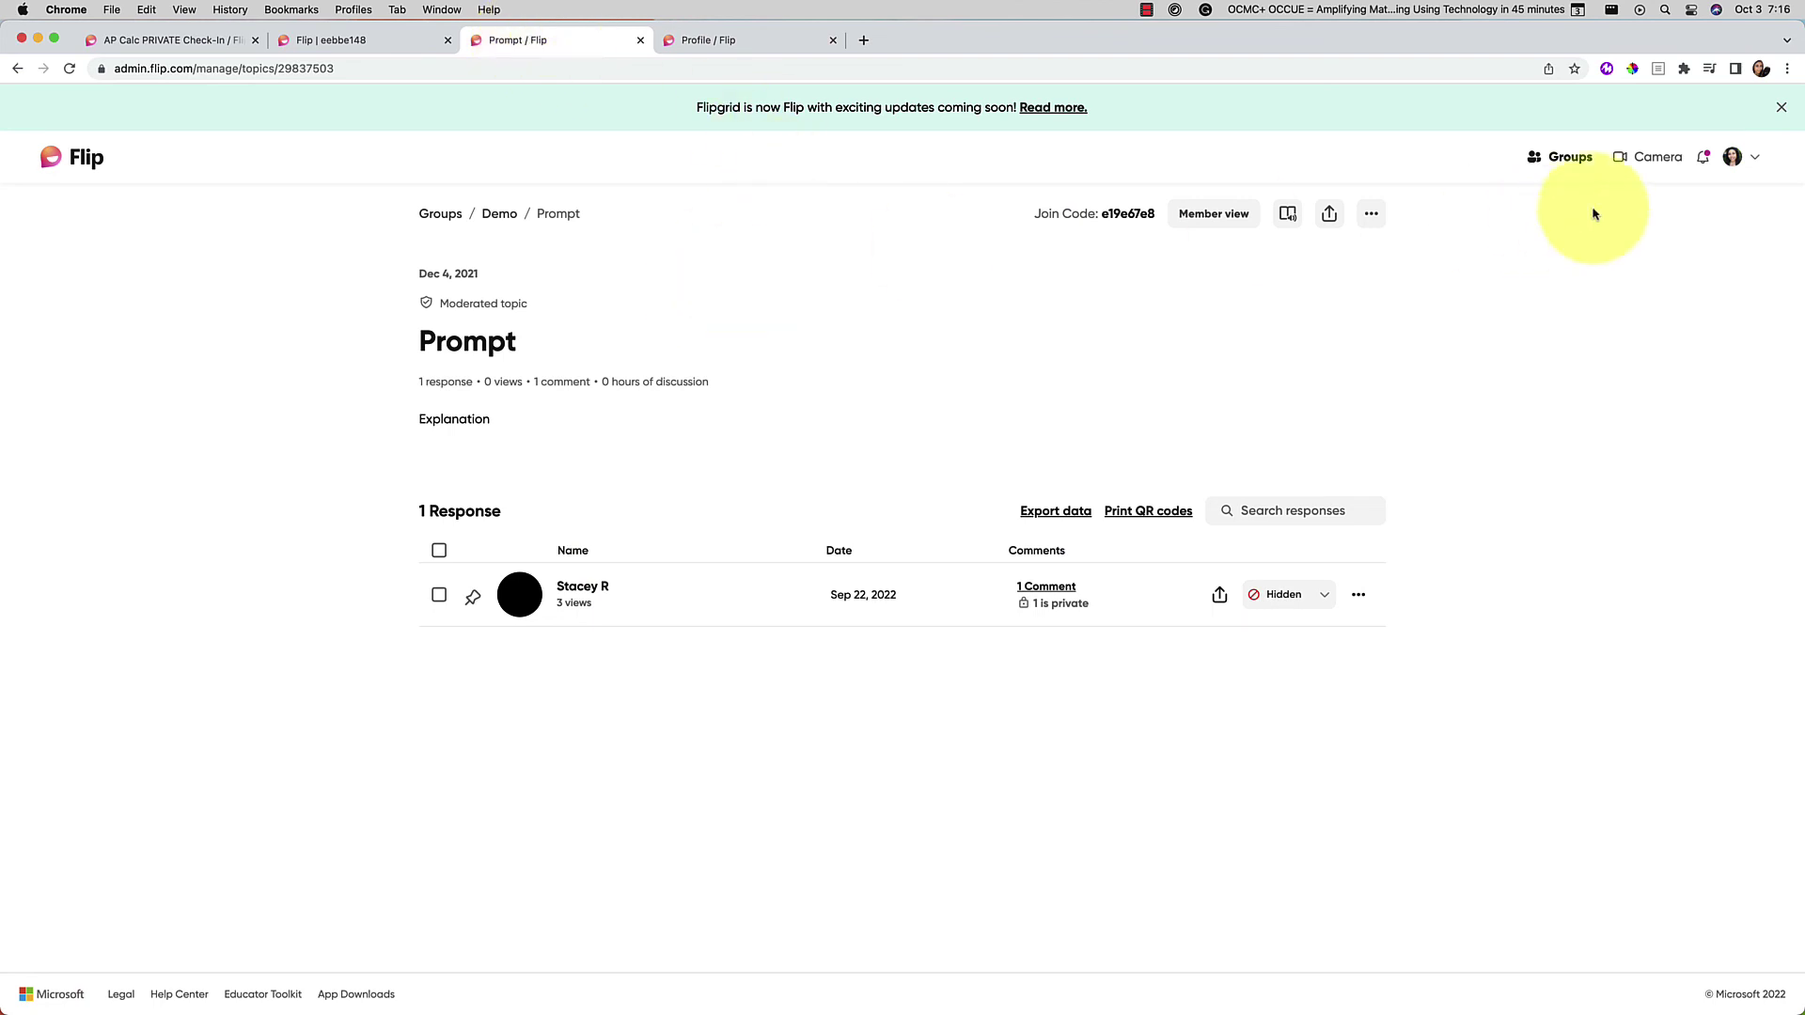
{"action": "left_click", "coordinate": [1703, 158]}
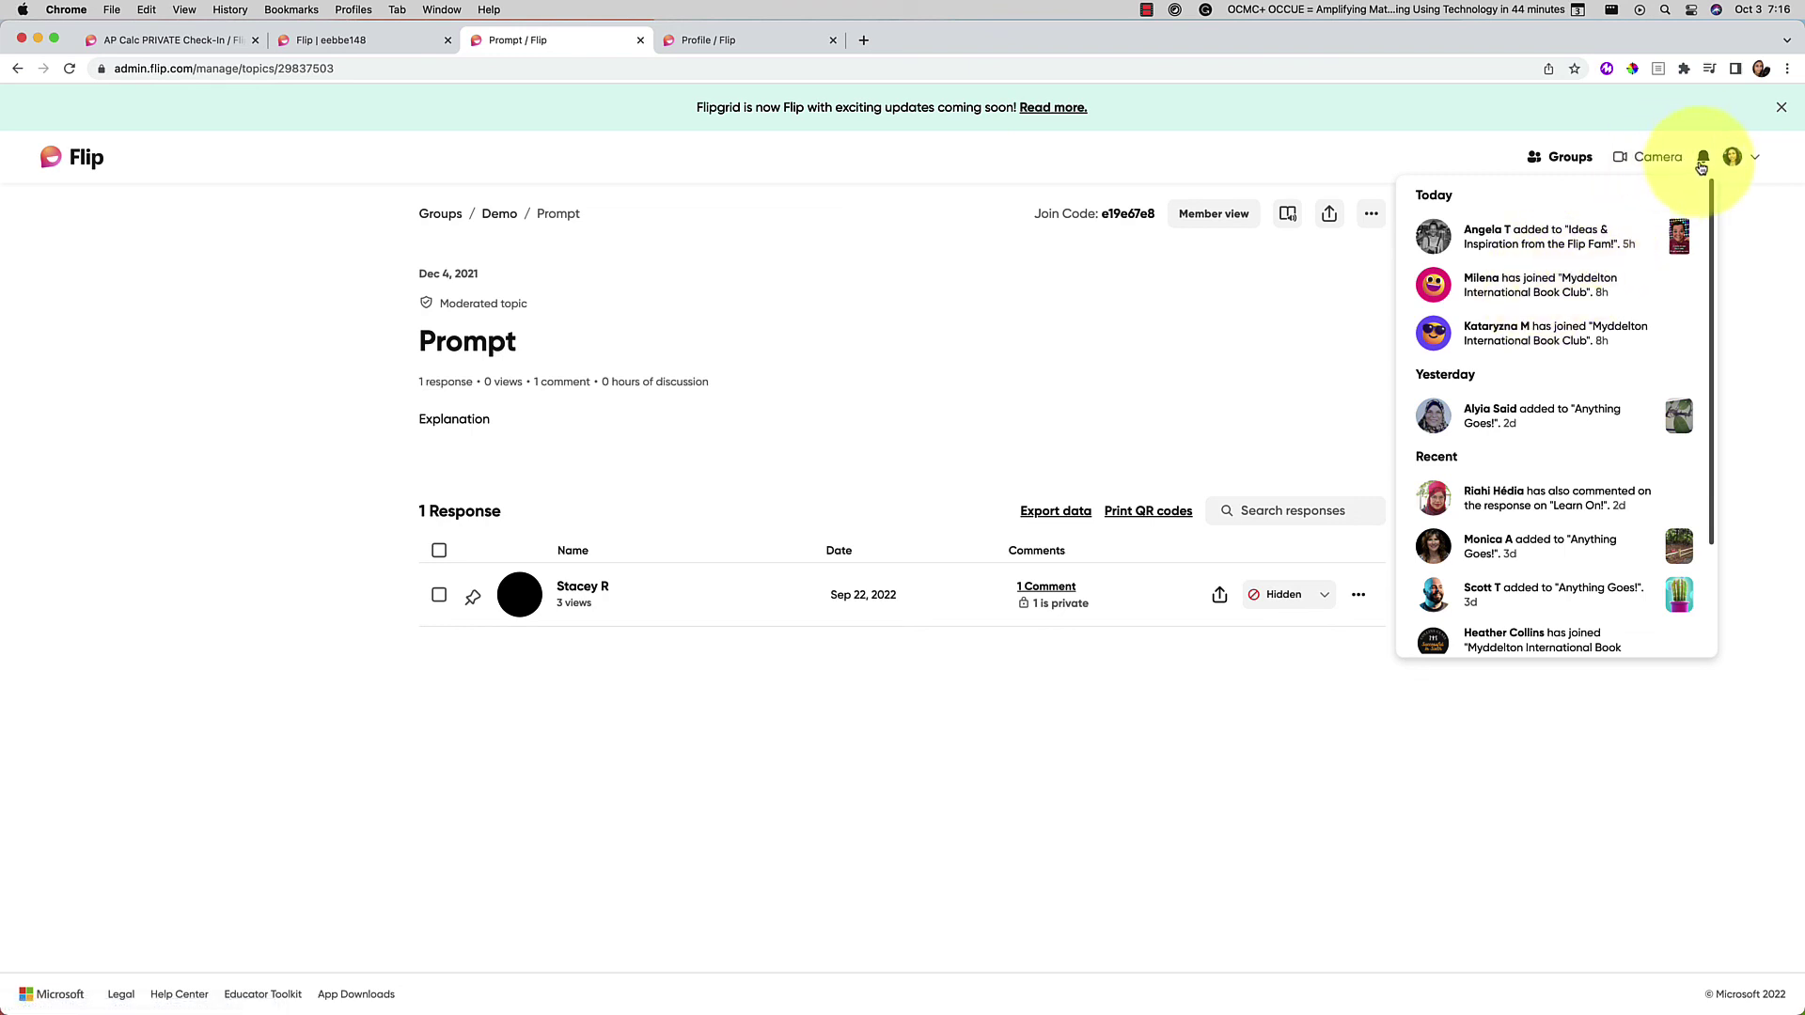
{"action": "left_click", "coordinate": [1701, 162]}
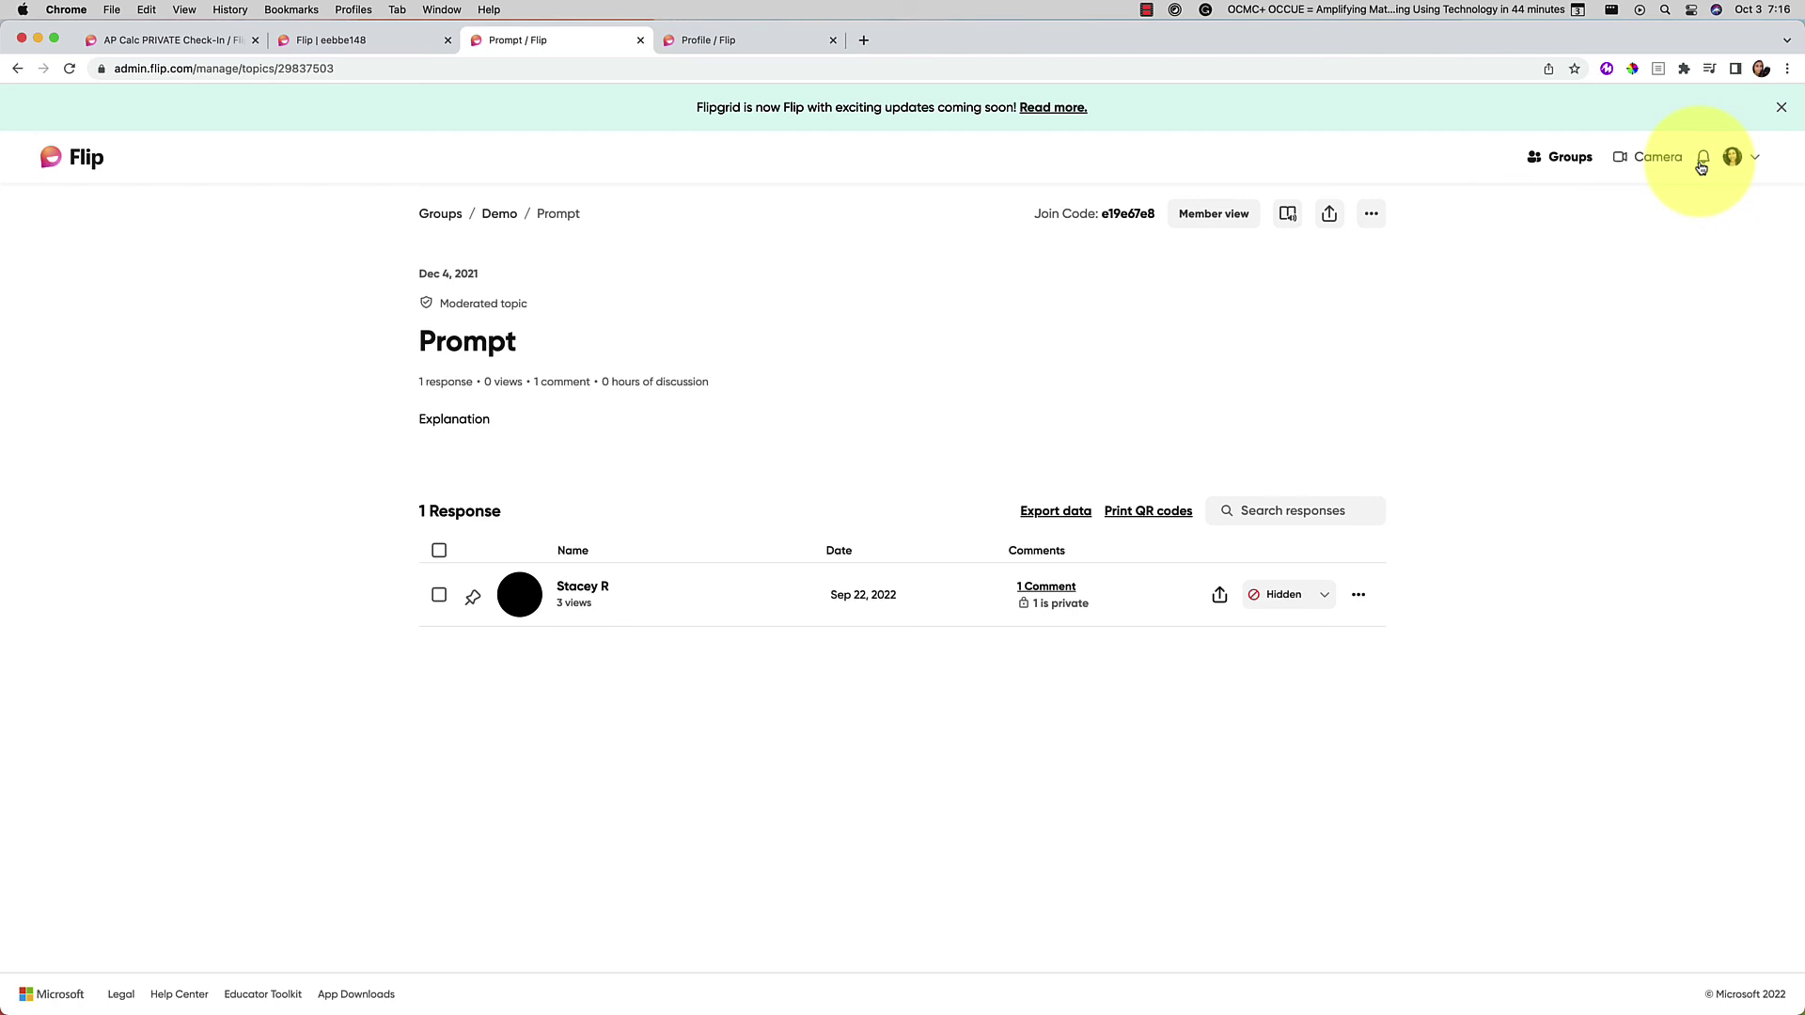